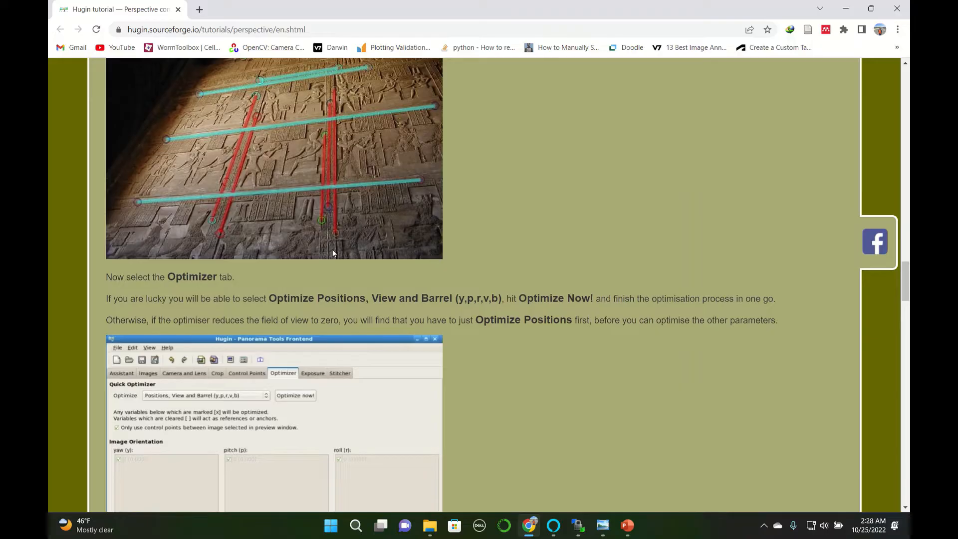
Step: Review the Hugin perspective correction tutorial back to its introduction and sample wall photo
{"action": "scroll", "coordinate": [333, 252], "scroll_direction": "up", "scroll_amount": 8}
{"action": "scroll", "coordinate": [333, 252], "scroll_direction": "up", "scroll_amount": 20}
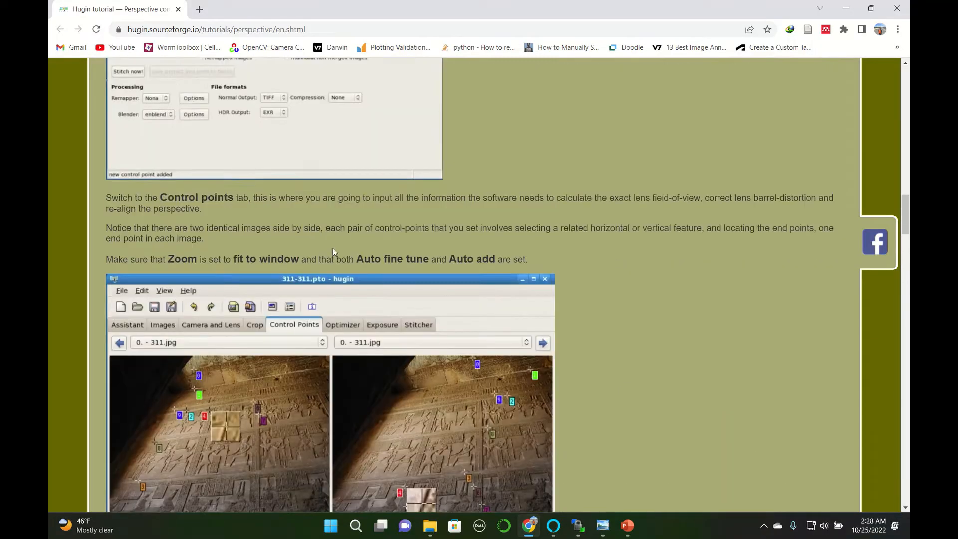
{"action": "scroll", "coordinate": [333, 251], "scroll_direction": "up", "scroll_amount": 10}
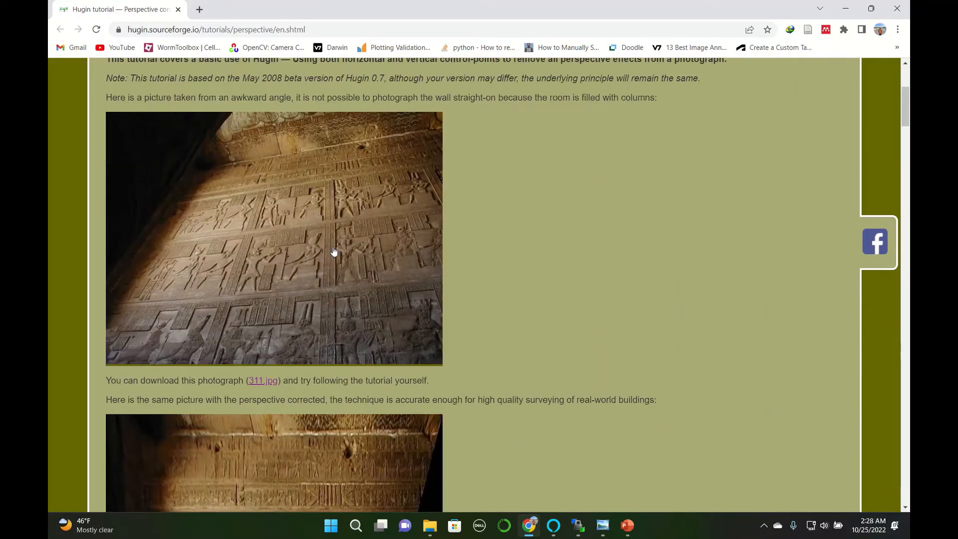
{"action": "scroll", "coordinate": [330, 246], "scroll_direction": "down", "scroll_amount": 1}
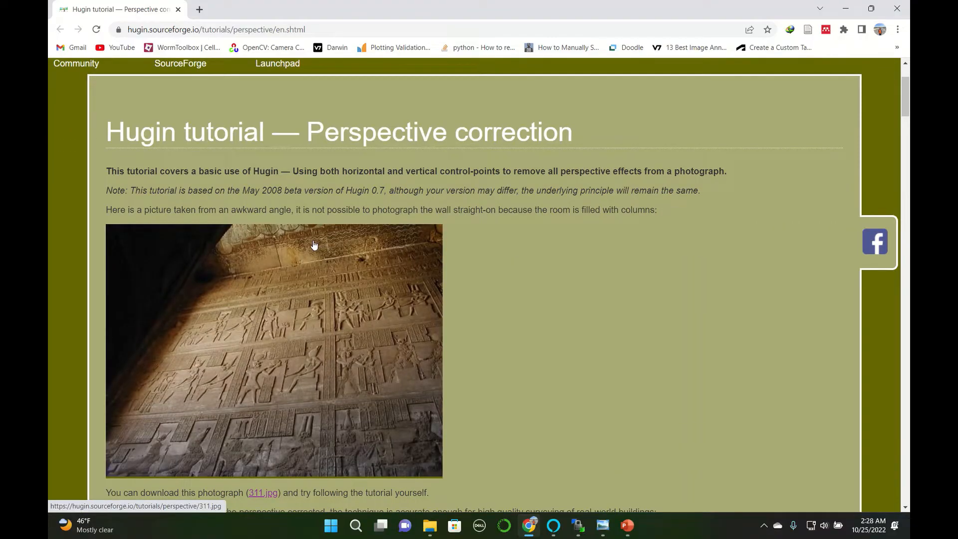
{"action": "scroll", "coordinate": [313, 245], "scroll_direction": "up", "scroll_amount": 1}
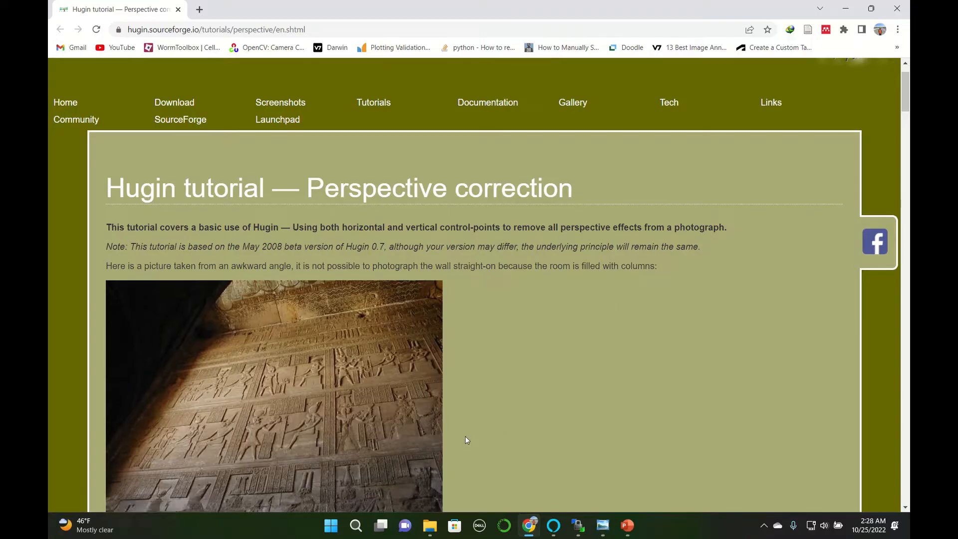
Step: Open Hugin and dismiss the Tip of the Day
{"action": "left_click", "coordinate": [356, 526]}
{"action": "left_click", "coordinate": [345, 258]}
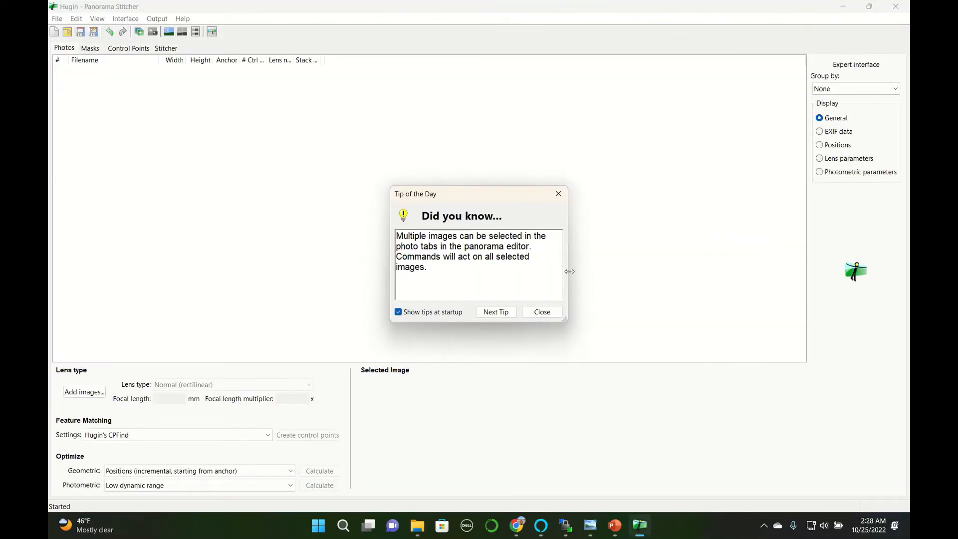
{"action": "left_click", "coordinate": [543, 312]}
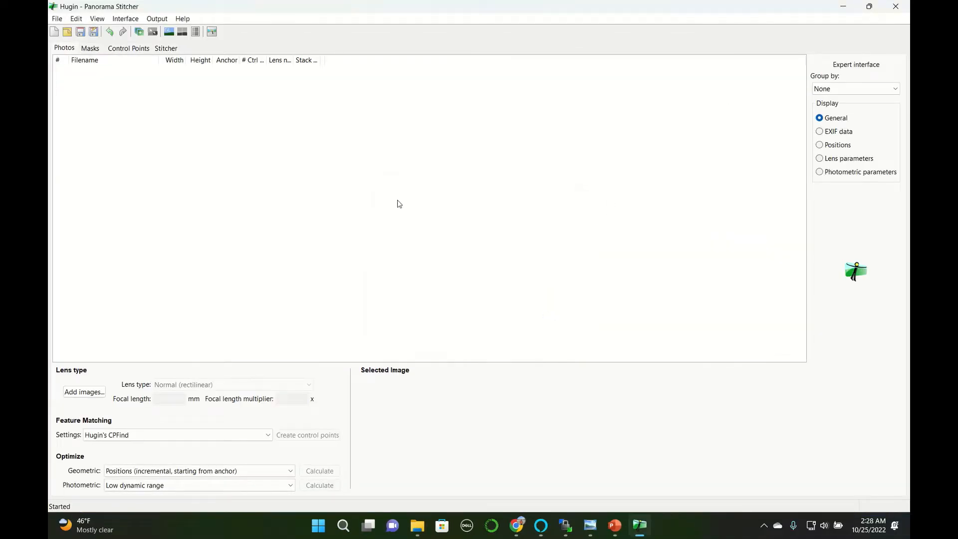
Step: Switch to the Simple interface and load the image 311.jpg from the Downloads folder
{"action": "left_click", "coordinate": [121, 19]}
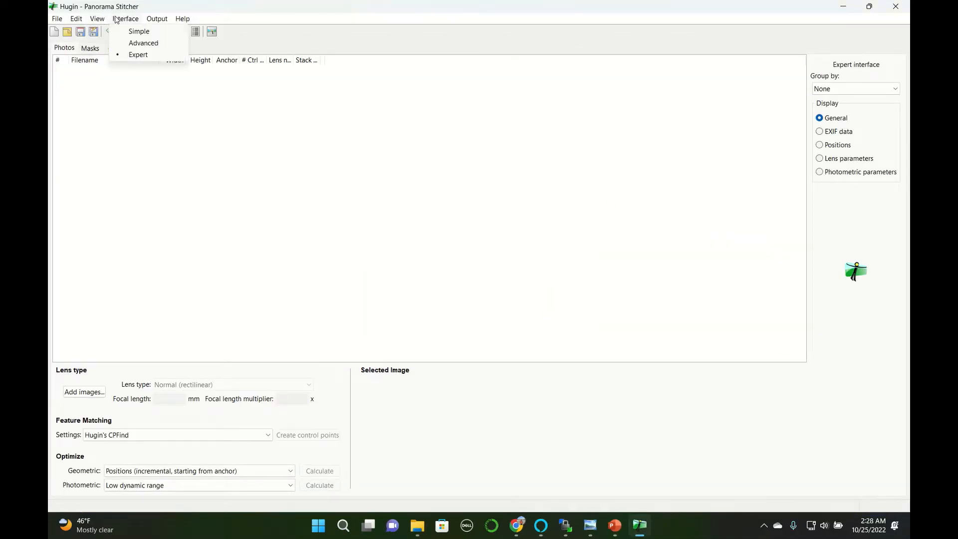
{"action": "left_click", "coordinate": [140, 31]}
{"action": "left_click", "coordinate": [84, 52]}
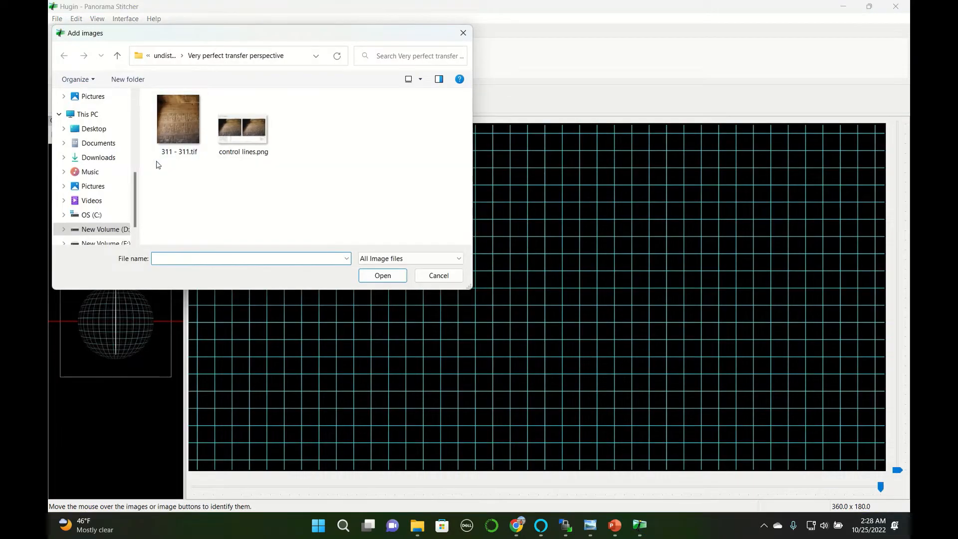
{"action": "left_click", "coordinate": [95, 158]}
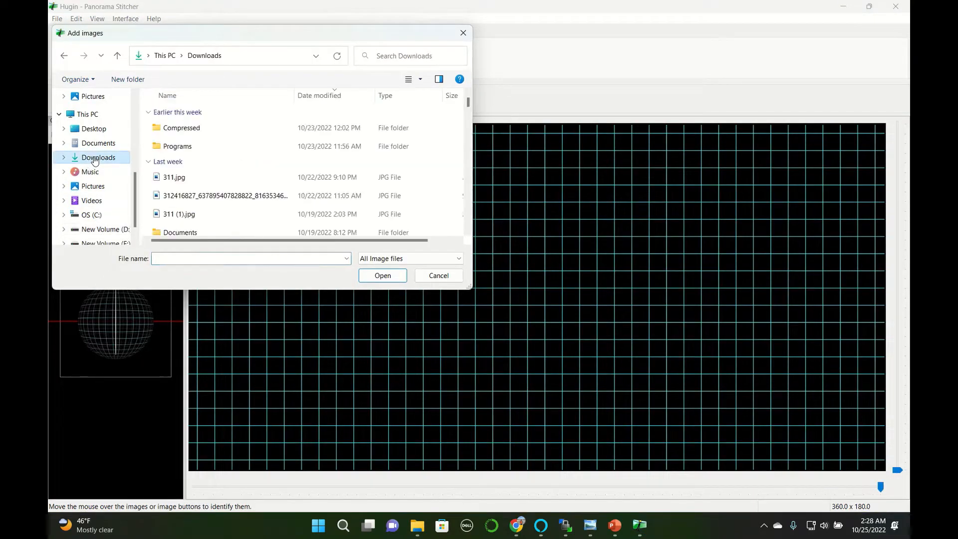
{"action": "left_click", "coordinate": [189, 181]}
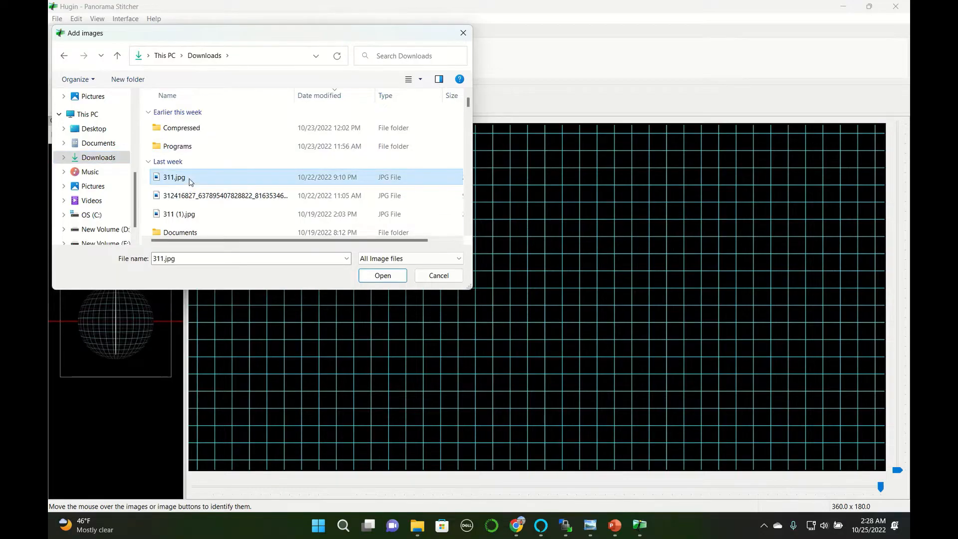
{"action": "double_click", "coordinate": [190, 183]}
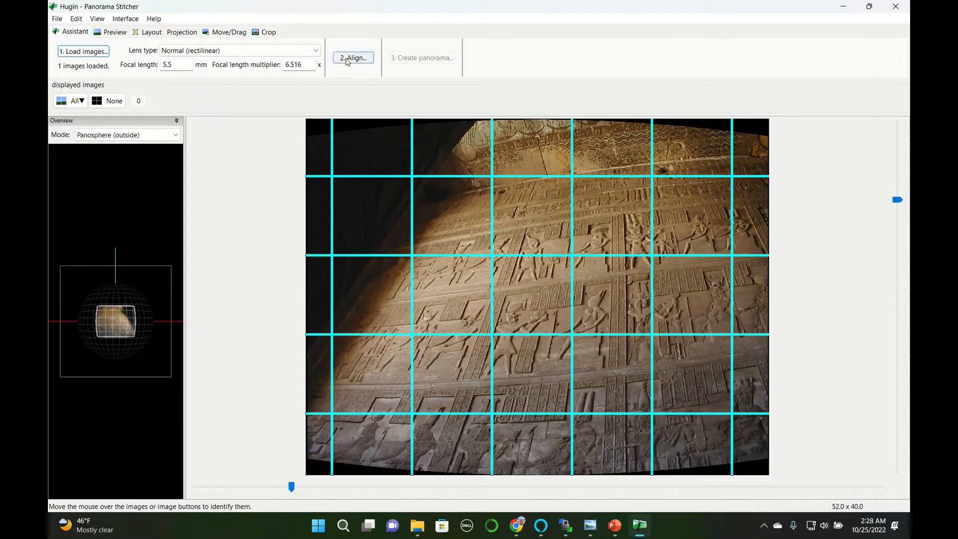
Step: Enter 0 as the focal length multiplier and align the loaded image
{"action": "double_click", "coordinate": [306, 69]}
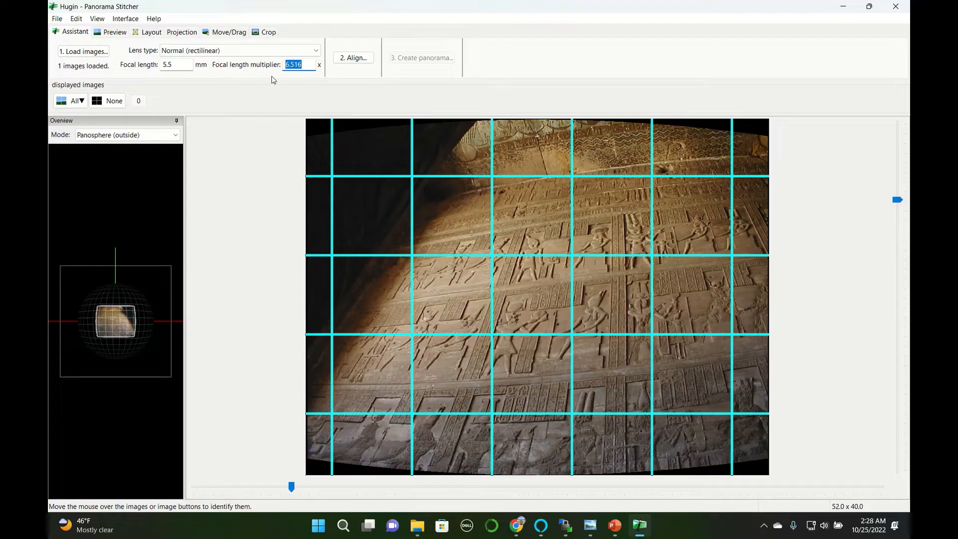
{"action": "type", "text": "0"}
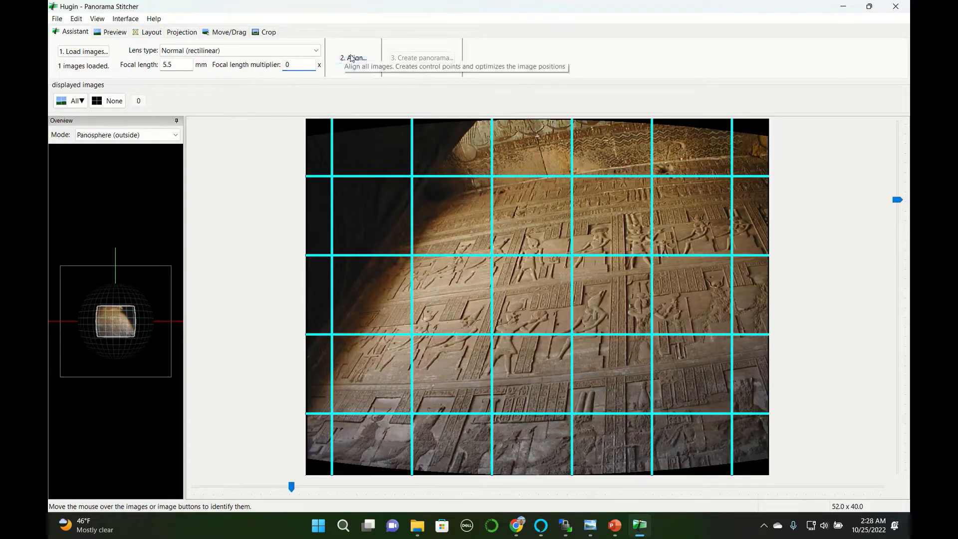
{"action": "left_click", "coordinate": [352, 58]}
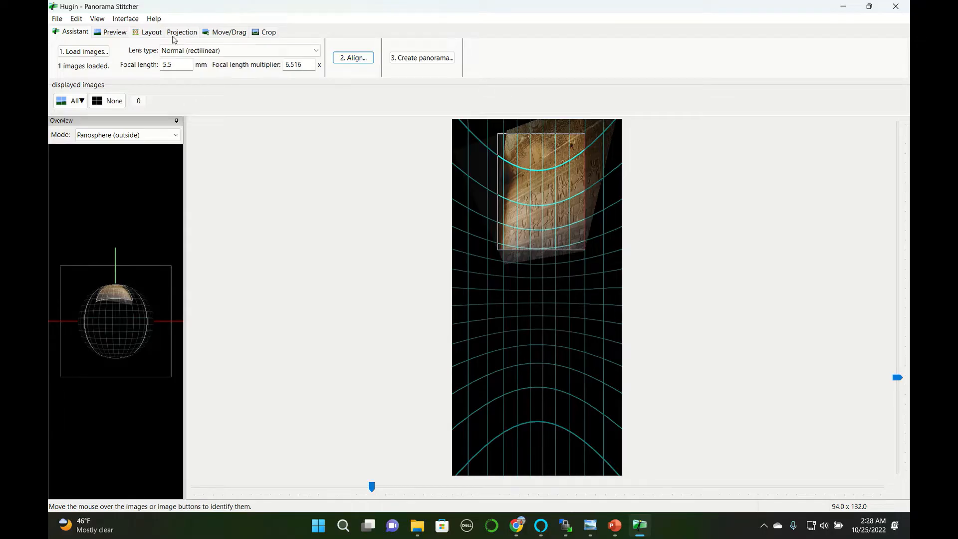
Step: In the Expert interface, display the image positions and set geometric optimization to Custom parameters
{"action": "left_click", "coordinate": [135, 19]}
{"action": "left_click", "coordinate": [149, 55]}
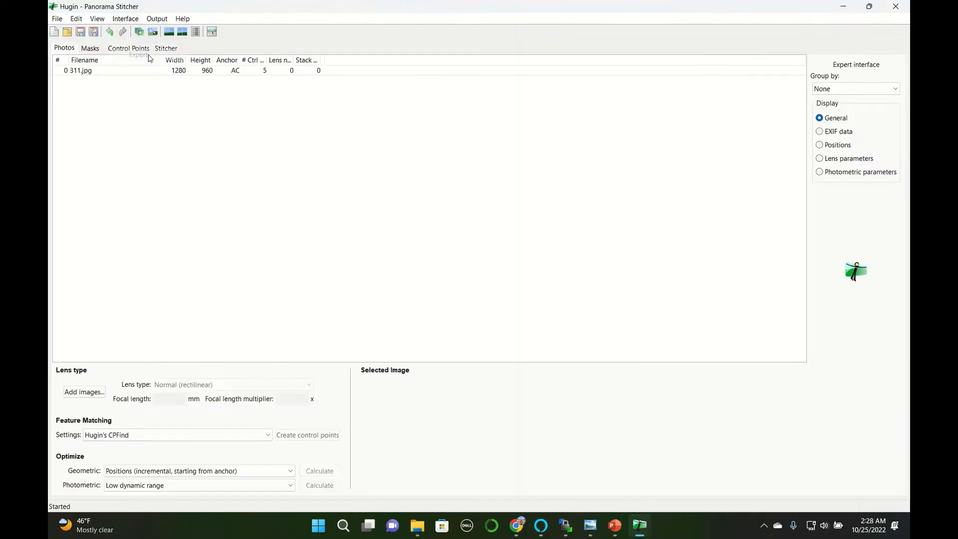
{"action": "left_click", "coordinate": [820, 146]}
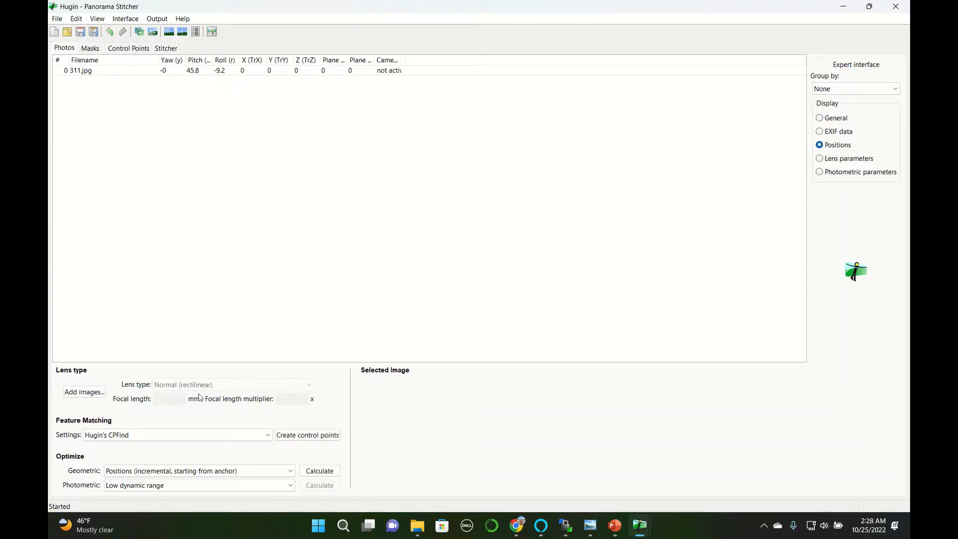
{"action": "left_click", "coordinate": [188, 472]}
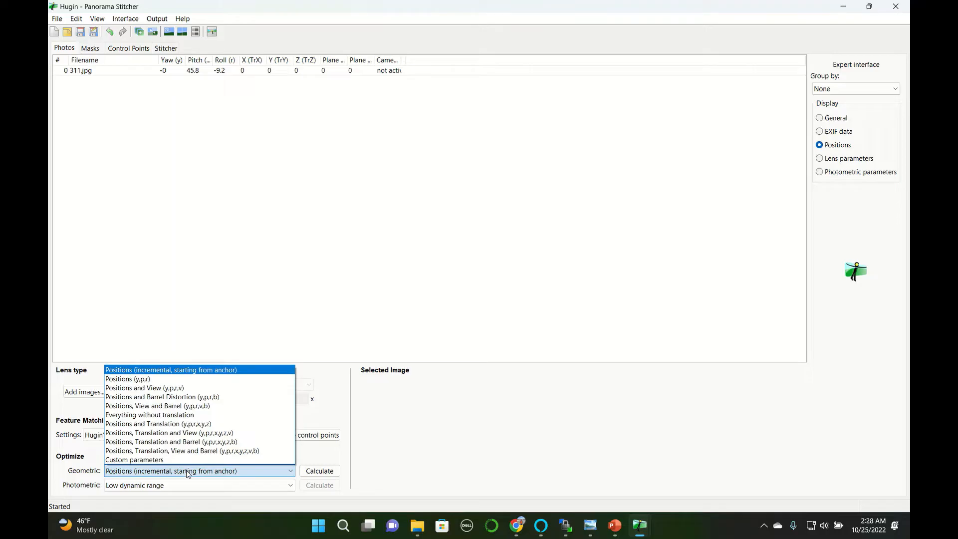
{"action": "left_click", "coordinate": [163, 457]}
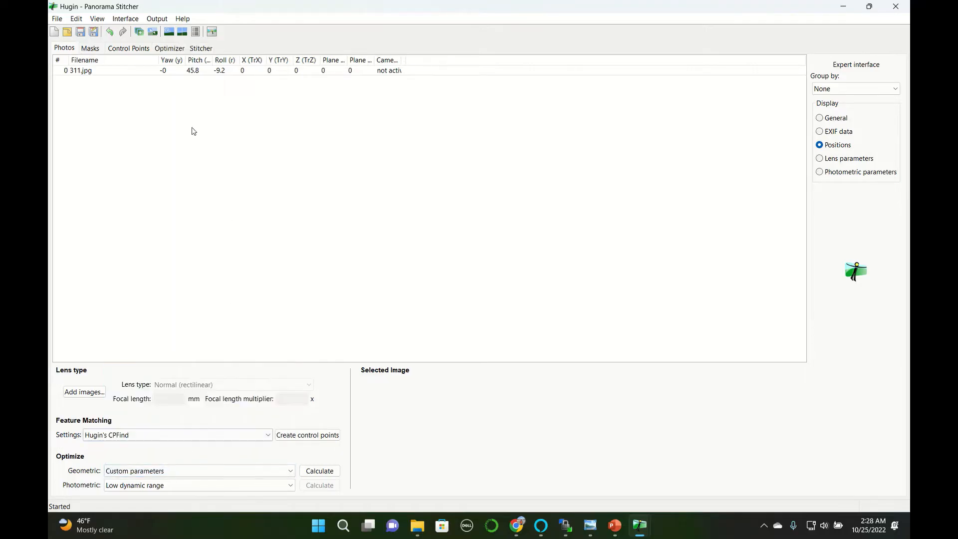
Step: Add a vertical line control point along the wall's left edge, from about (344, 237) to (69, 660)
{"action": "left_click", "coordinate": [135, 49]}
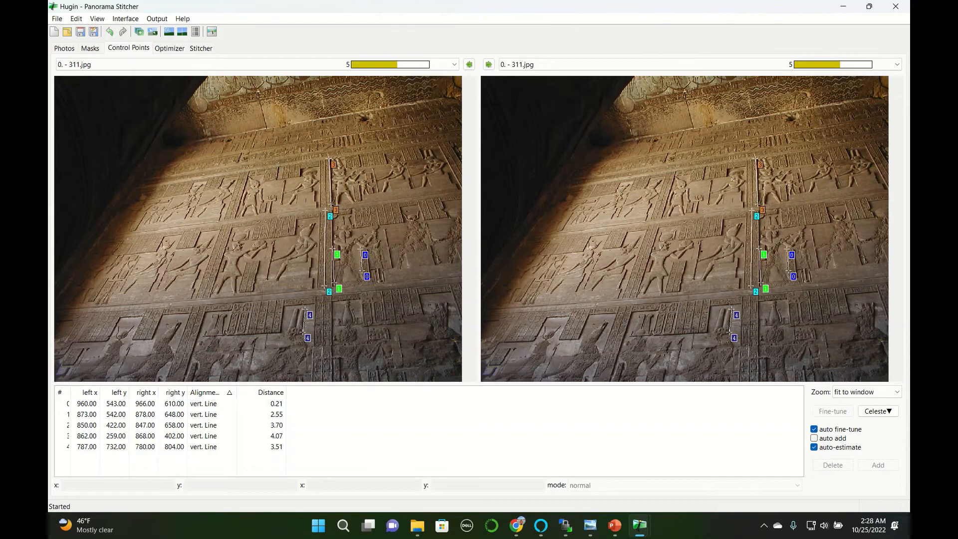
{"action": "left_click", "coordinate": [164, 151]}
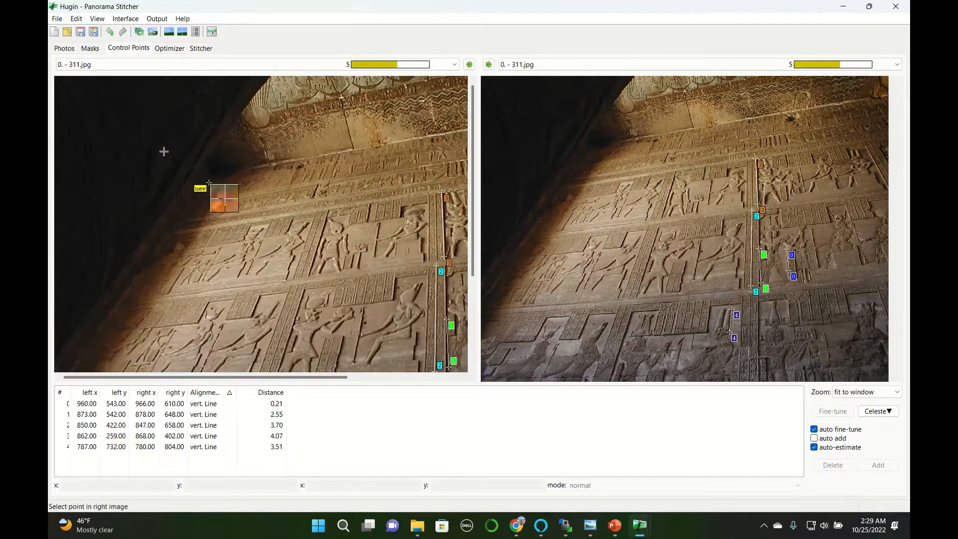
{"action": "left_click", "coordinate": [488, 294]}
{"action": "left_click", "coordinate": [588, 272]}
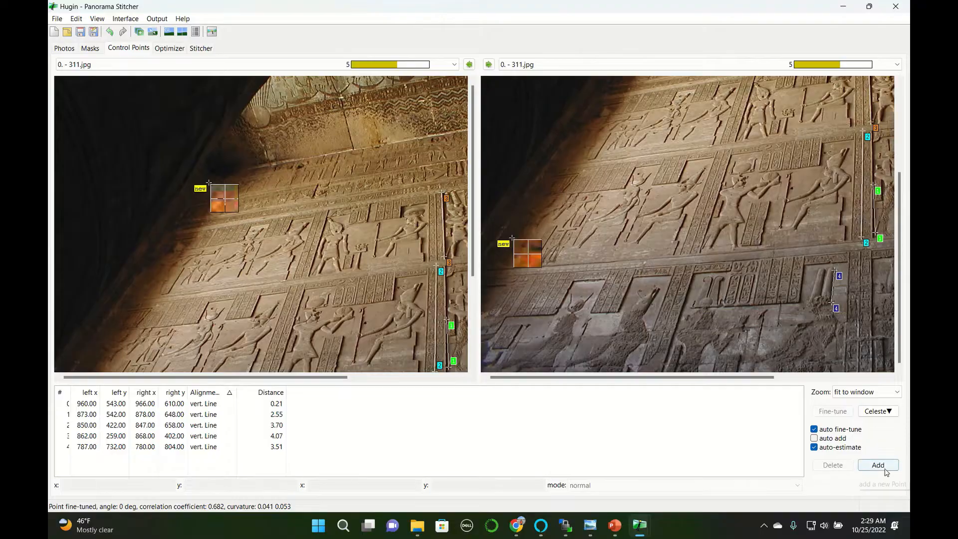
{"action": "left_click", "coordinate": [879, 465]}
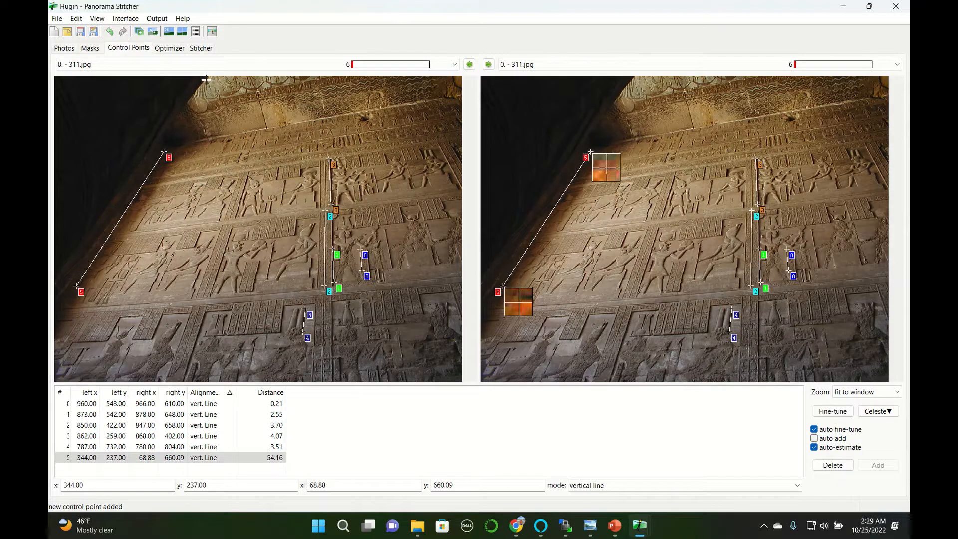
Step: Add a vertical line control point from the upper-left ceiling corner at about (476, 13) down to about (179, 915)
{"action": "left_click", "coordinate": [206, 78]}
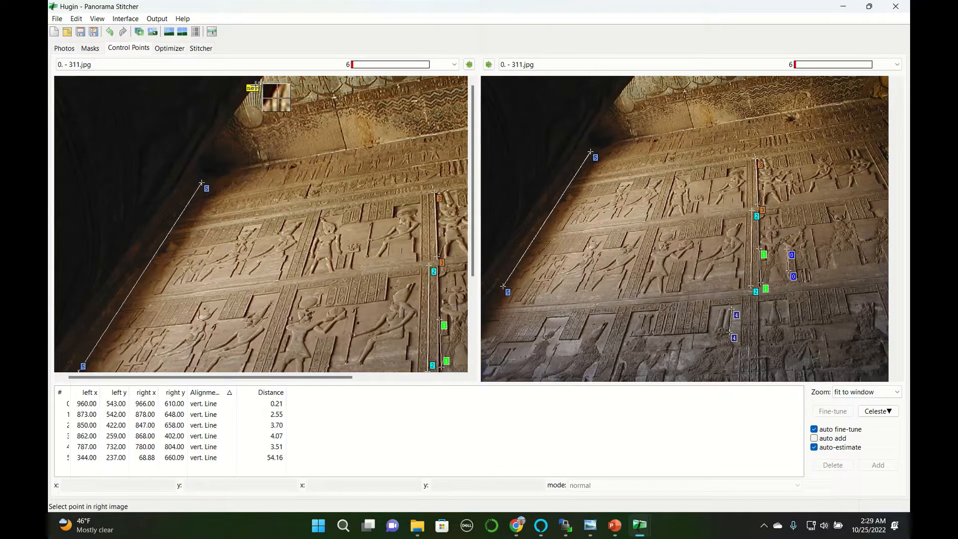
{"action": "left_click", "coordinate": [528, 380]}
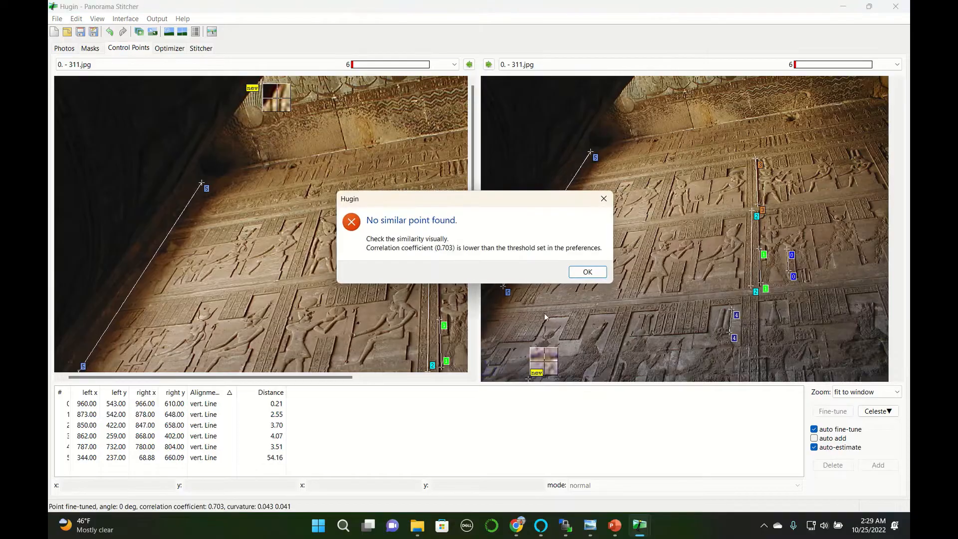
{"action": "left_click", "coordinate": [582, 275]}
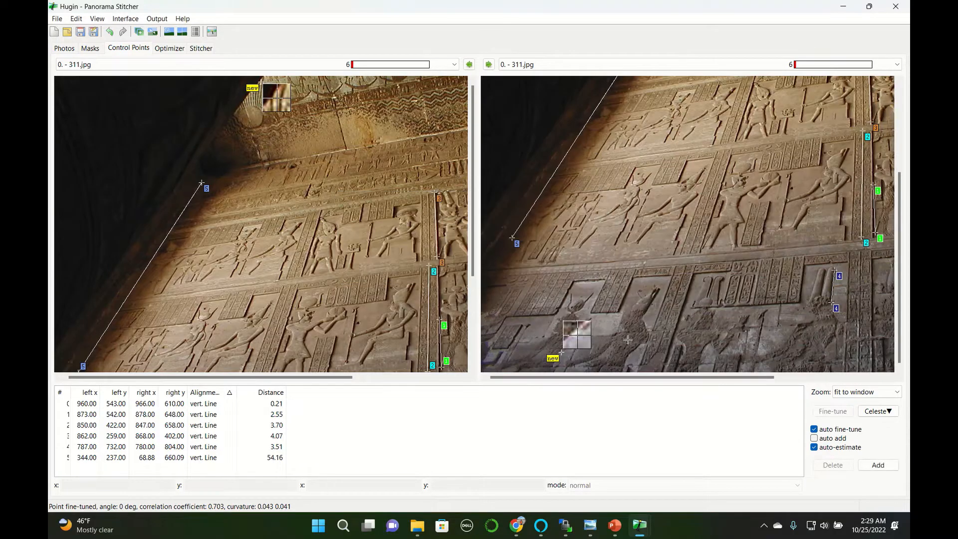
{"action": "left_click", "coordinate": [891, 467]}
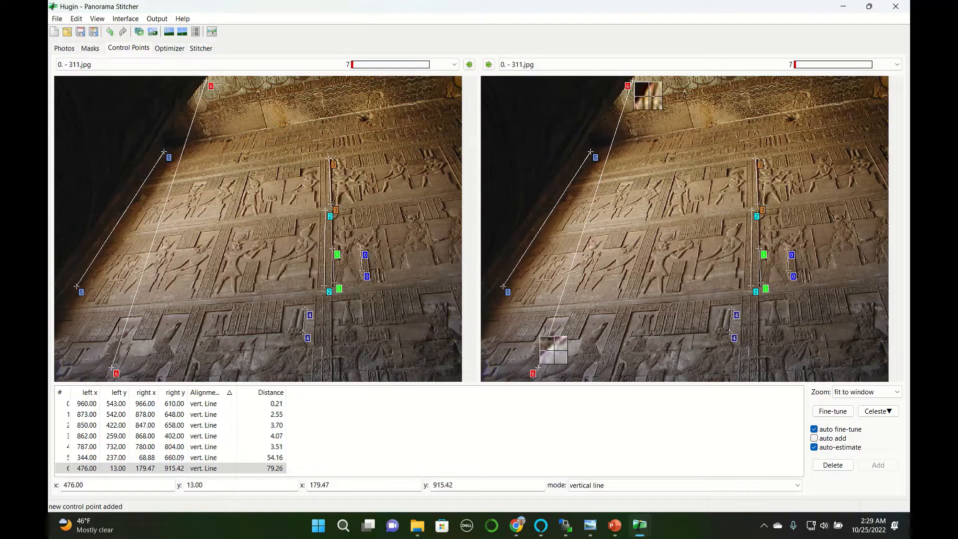
{"action": "left_click_drag", "start_coordinate": [209, 82], "coordinate": [224, 75]}
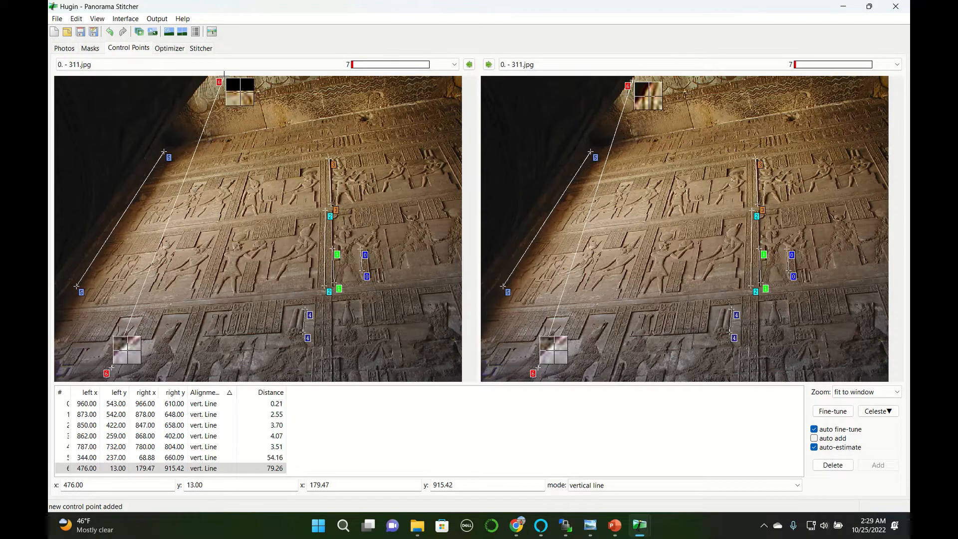
Step: Add a vertical line control point along the relief's left carved column, from about (667, 54) to (388, 899)
{"action": "left_click", "coordinate": [264, 95]}
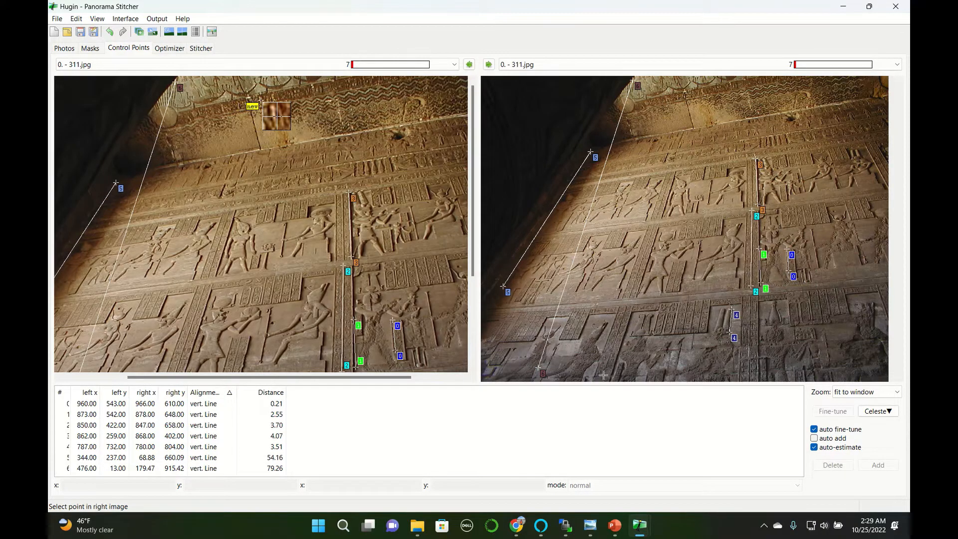
{"action": "left_click", "coordinate": [604, 374]}
{"action": "left_click", "coordinate": [589, 271]}
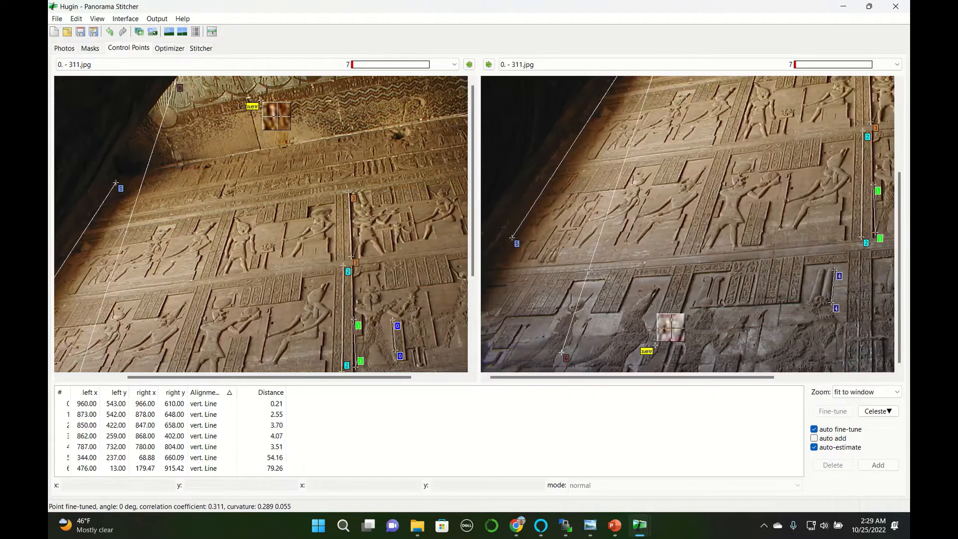
{"action": "left_click", "coordinate": [880, 465]}
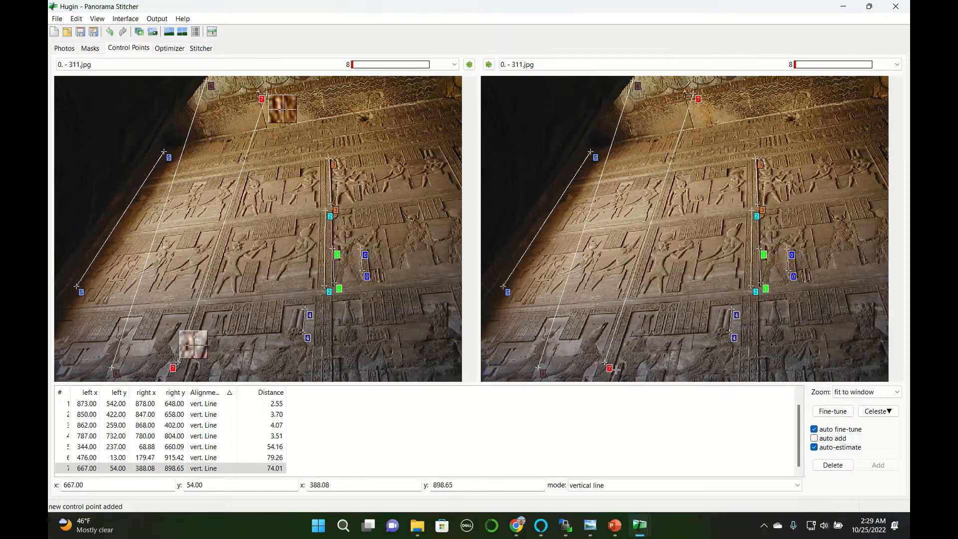
{"action": "left_click_drag", "start_coordinate": [192, 368], "coordinate": [203, 384]}
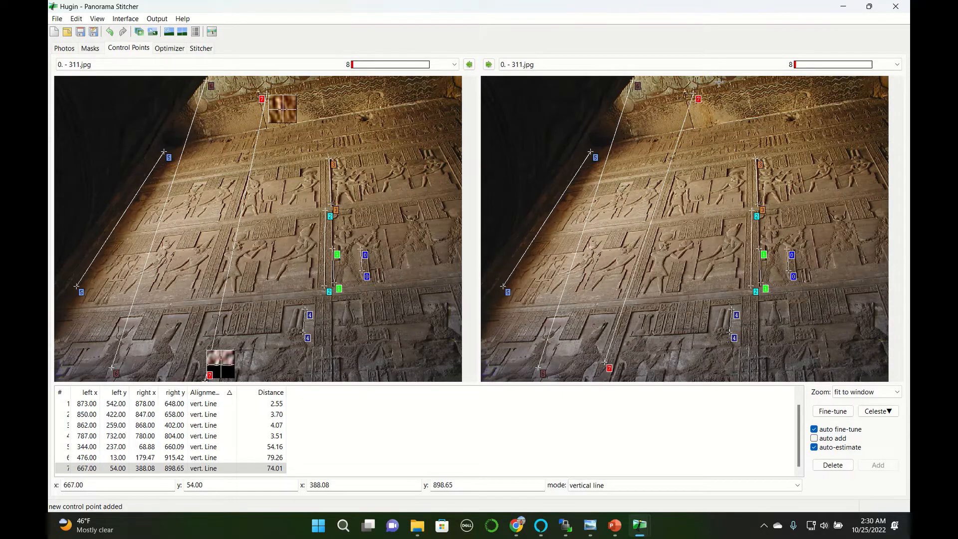
Step: Add a vertical line control point from the ceiling edge at about (763, 1) down to the wall's base at about (578, 910)
{"action": "left_click", "coordinate": [720, 81]}
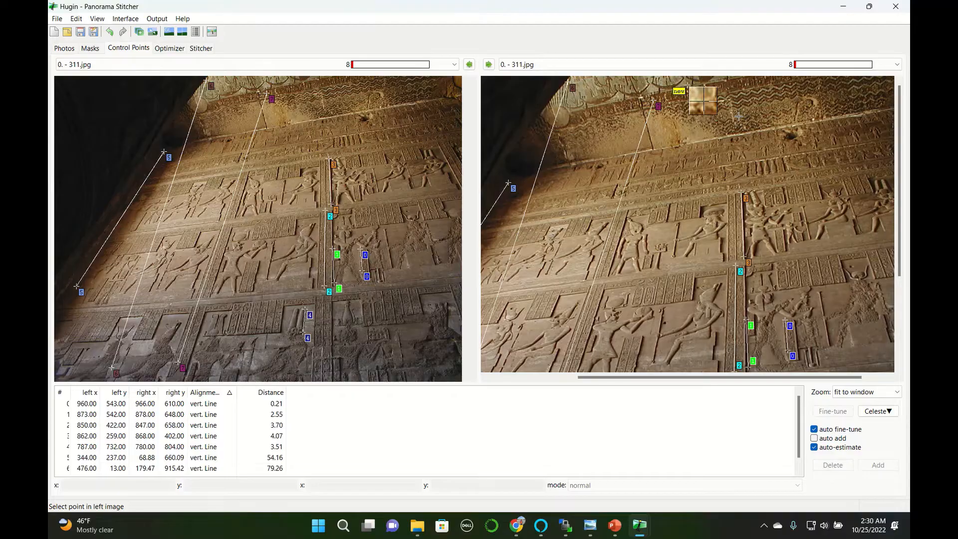
{"action": "right_click", "coordinate": [739, 116]}
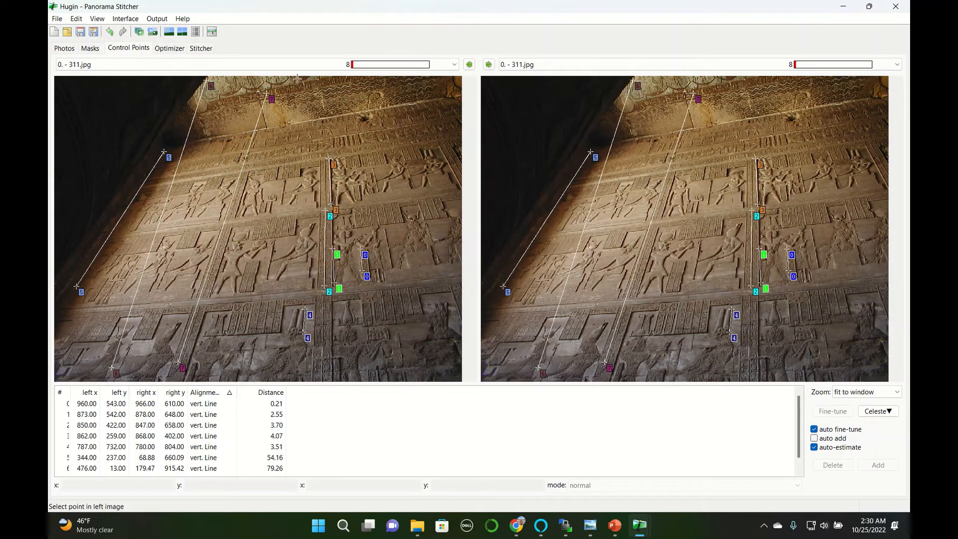
{"action": "left_click", "coordinate": [298, 79]}
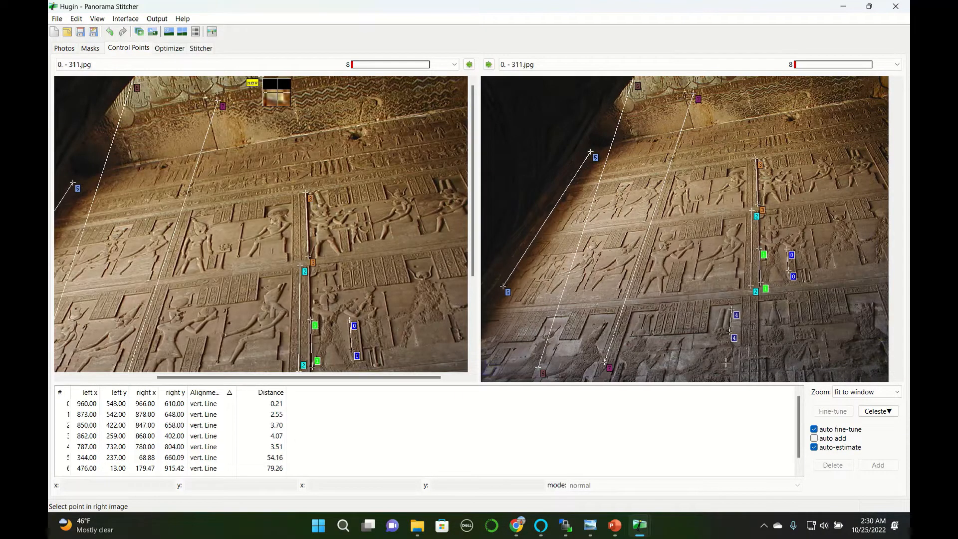
{"action": "left_click", "coordinate": [663, 376]}
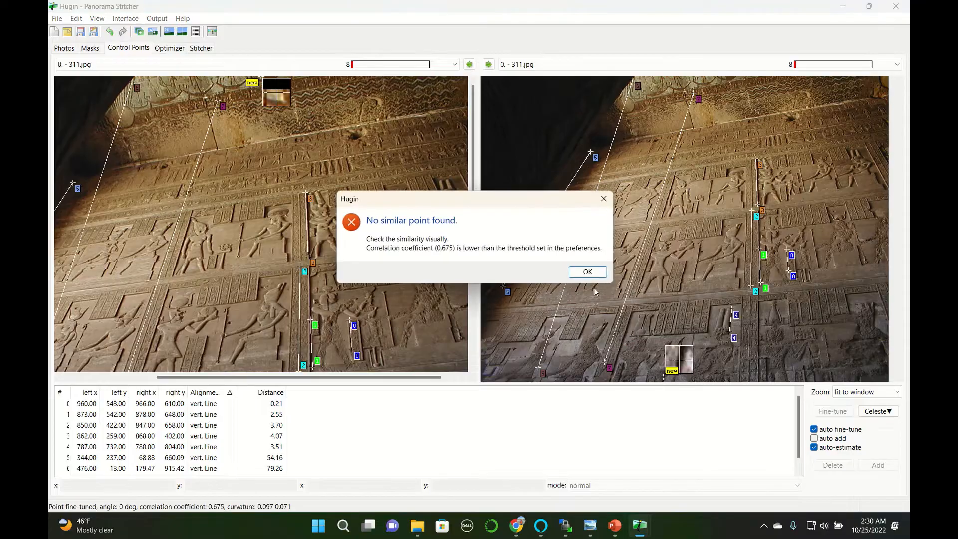
{"action": "left_click", "coordinate": [582, 272]}
{"action": "left_click", "coordinate": [885, 469]}
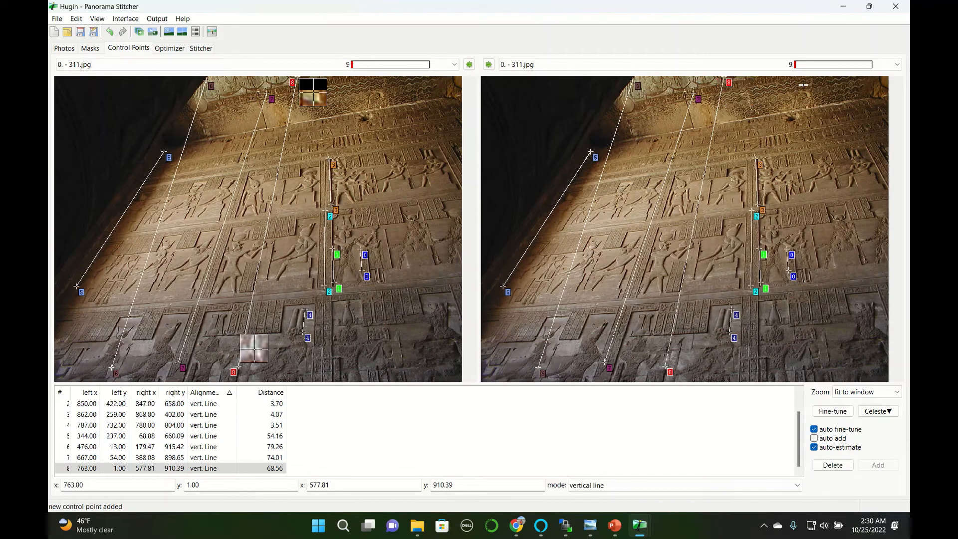
Step: Add a vertical line control point on the wall's right part, from about (992, 21) to (1115, 934)
{"action": "left_click", "coordinate": [370, 83]}
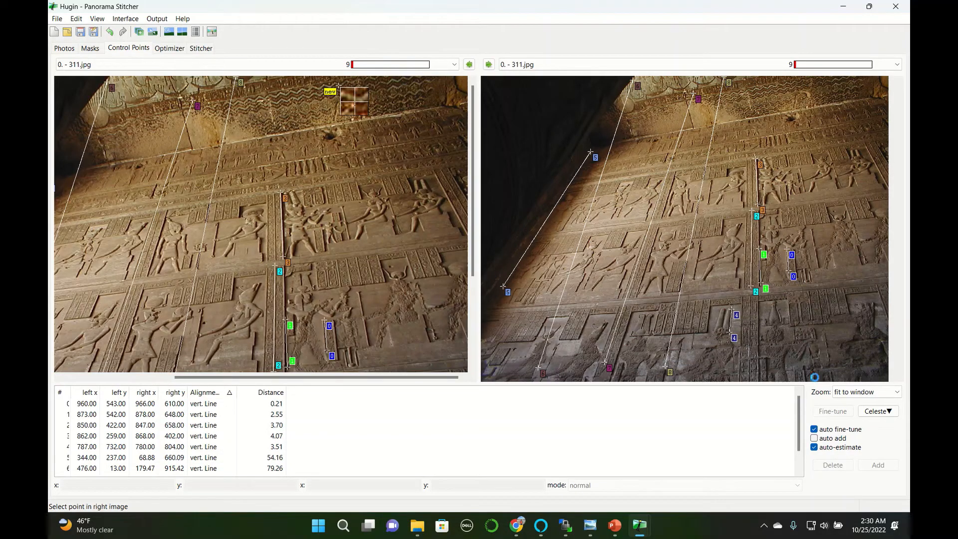
{"action": "left_click", "coordinate": [582, 272]}
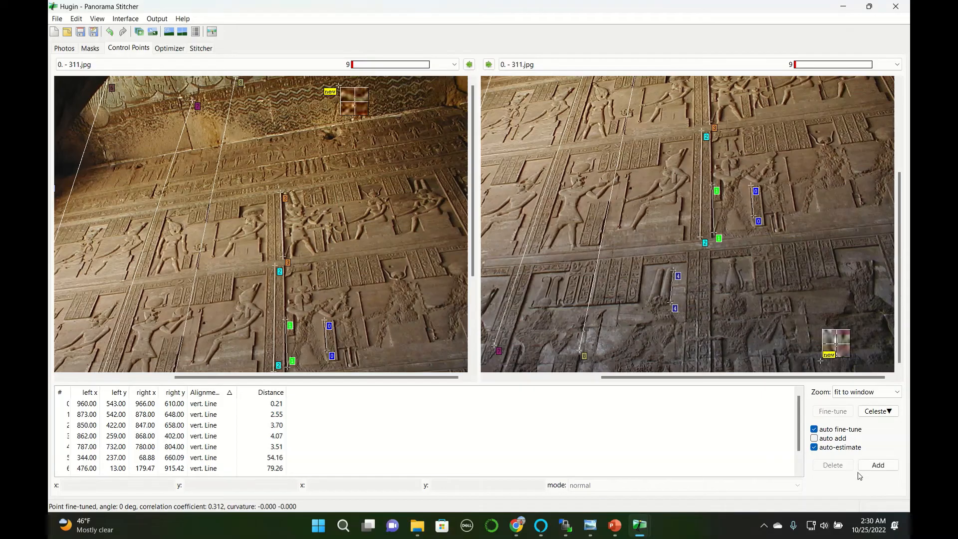
{"action": "left_click", "coordinate": [875, 465]}
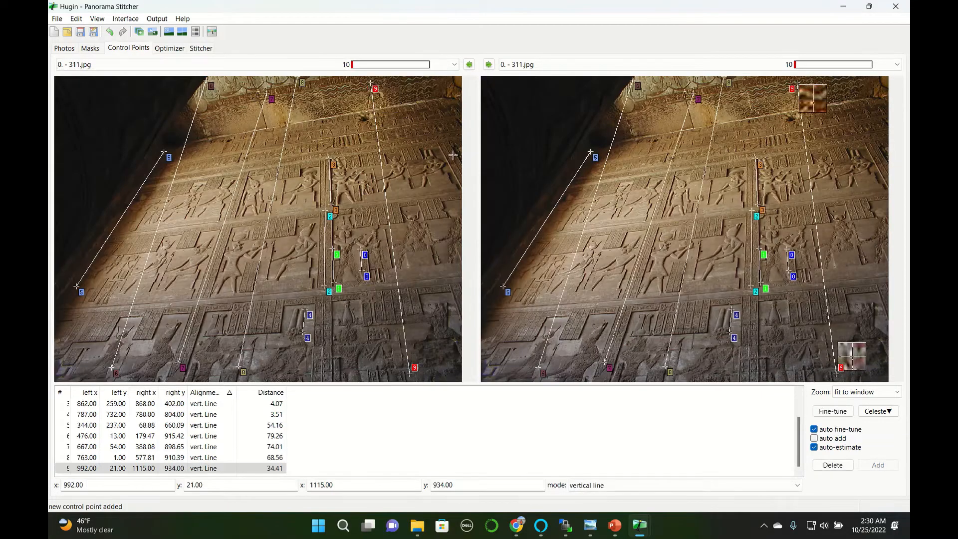
Step: Add a vertical line control point near the wall's right edge, from about (1142, 37) to (1205, 890)
{"action": "left_click", "coordinate": [417, 92]}
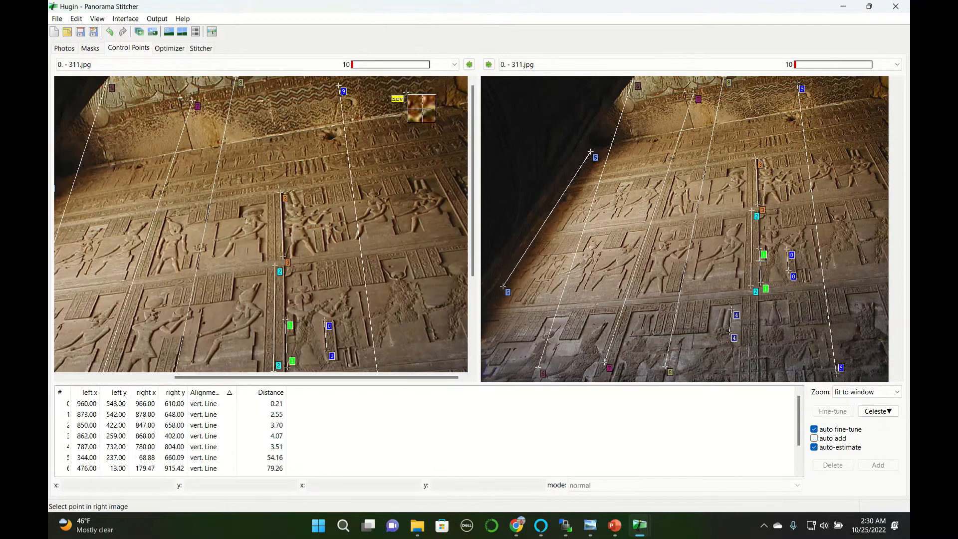
{"action": "left_click", "coordinate": [872, 369]}
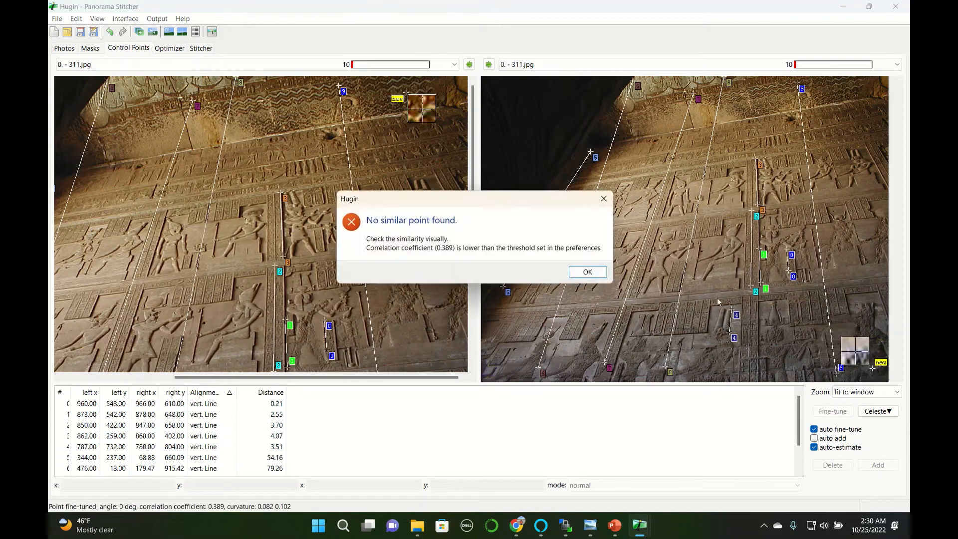
{"action": "left_click", "coordinate": [581, 271]}
{"action": "left_click", "coordinate": [879, 465]}
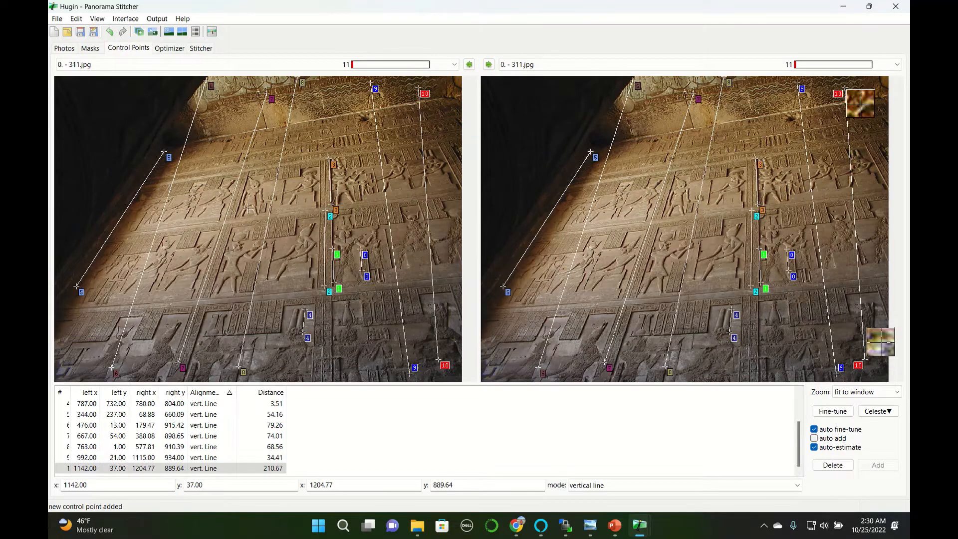
Step: Add a horizontal line control point along the band above the reliefs, from about (323, 279) to (1234, 130)
{"action": "left_click", "coordinate": [847, 393]}
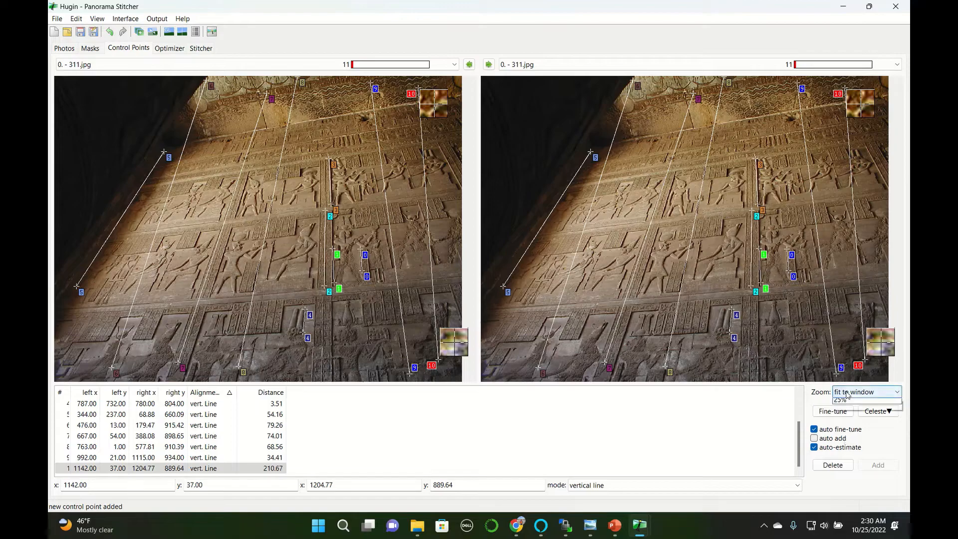
{"action": "left_click", "coordinate": [849, 432]}
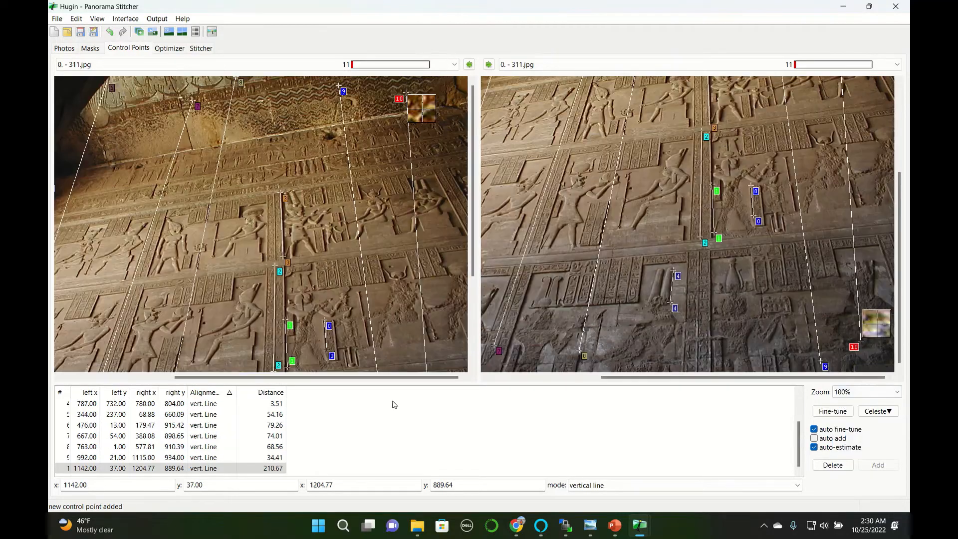
{"action": "left_click_drag", "start_coordinate": [335, 377], "coordinate": [239, 377]}
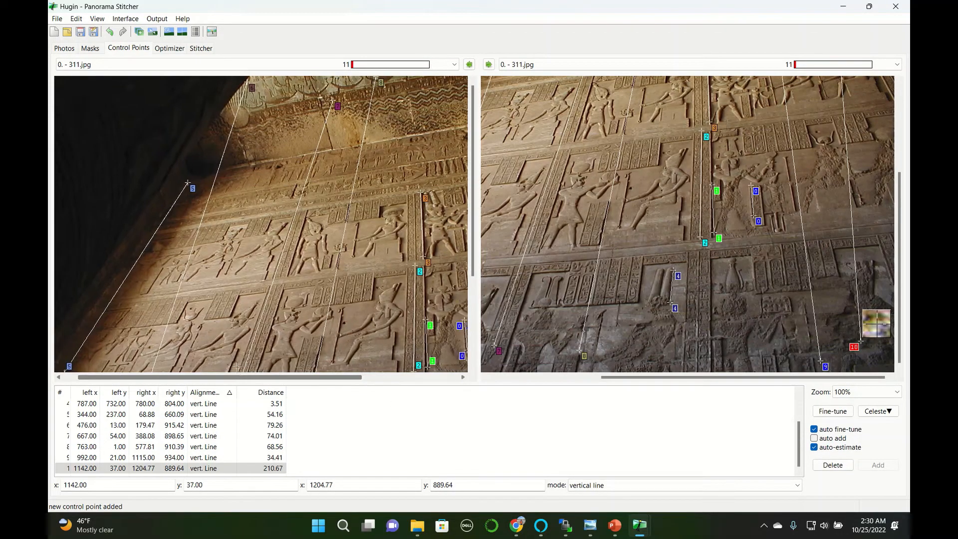
{"action": "left_click", "coordinate": [178, 201]}
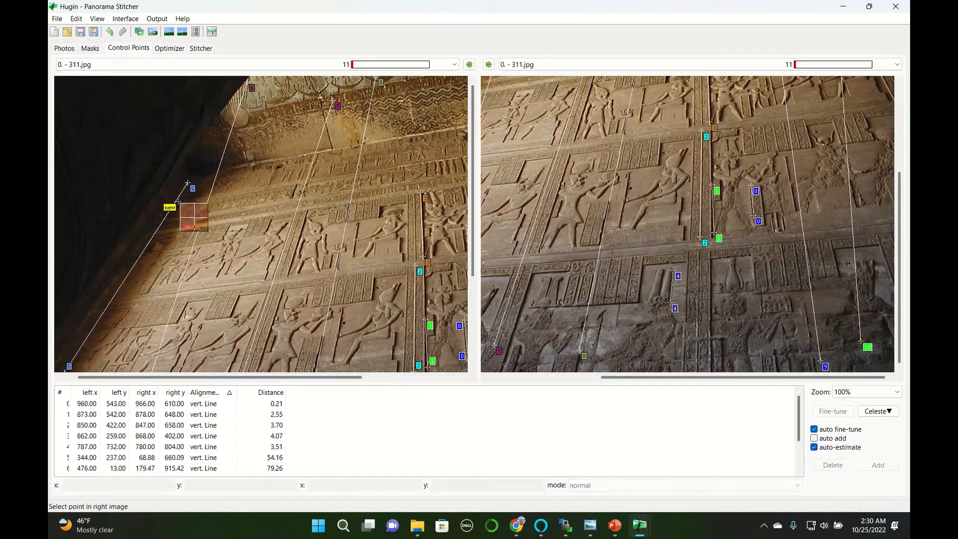
{"action": "left_click", "coordinate": [855, 396]}
{"action": "left_click", "coordinate": [855, 414]}
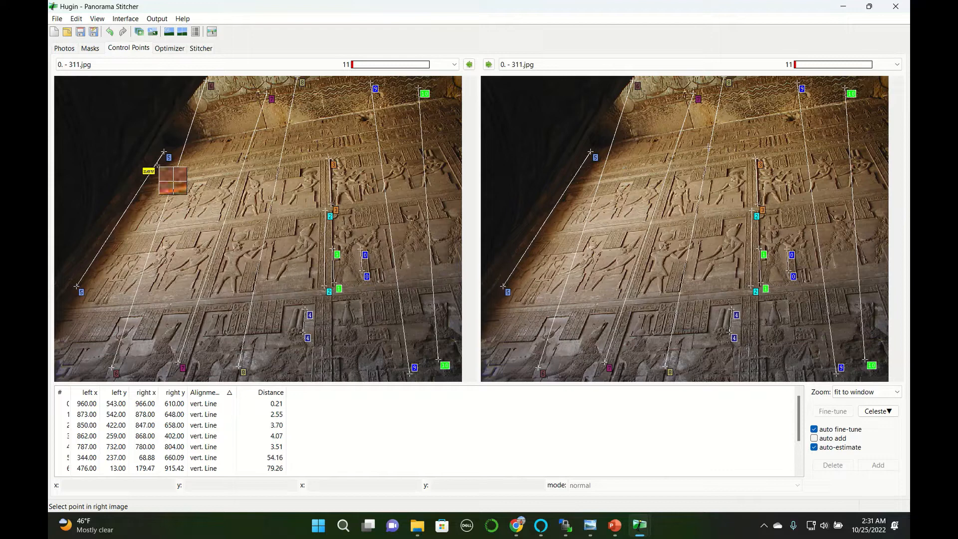
{"action": "left_click", "coordinate": [880, 120]}
{"action": "left_click", "coordinate": [588, 272]}
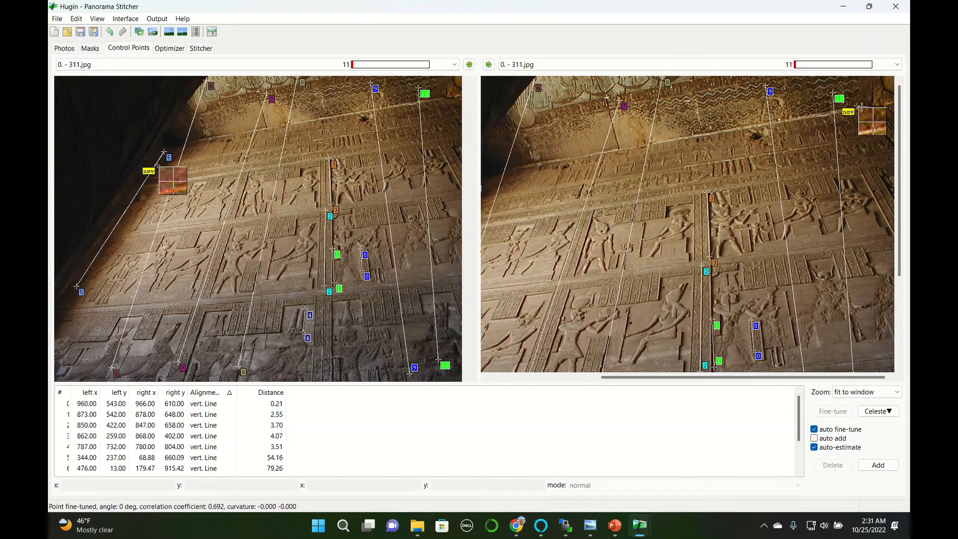
{"action": "left_click_drag", "start_coordinate": [861, 111], "coordinate": [875, 135]}
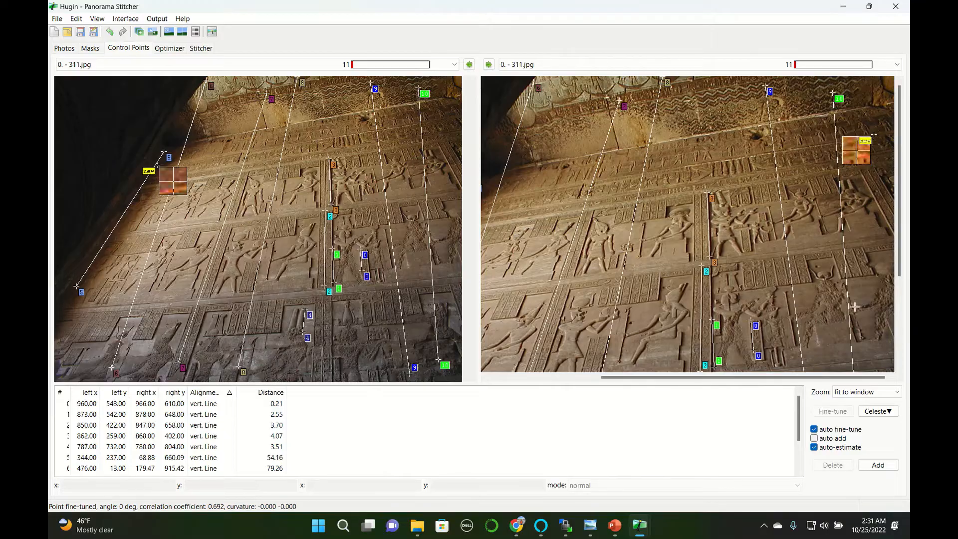
{"action": "left_click", "coordinate": [879, 465]}
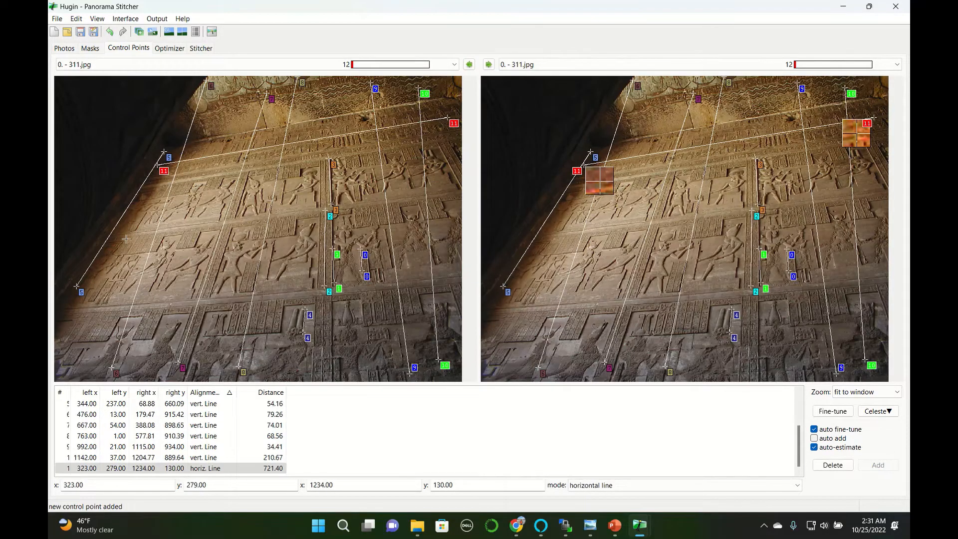
Step: Add a second horizontal line control point above the upper relief row, adjusting its ends to about (286, 352) and (1274, 193)
{"action": "left_click", "coordinate": [150, 185]}
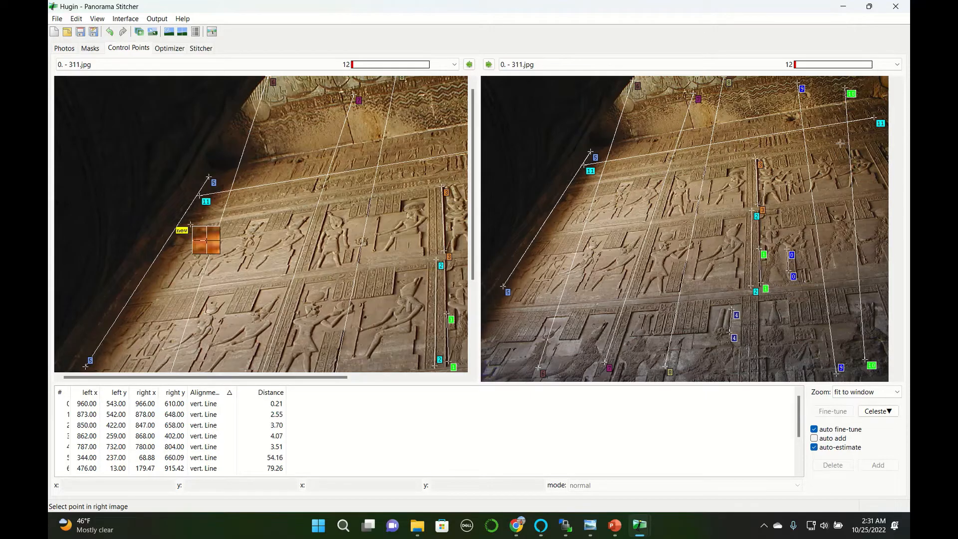
{"action": "left_click", "coordinate": [873, 138]}
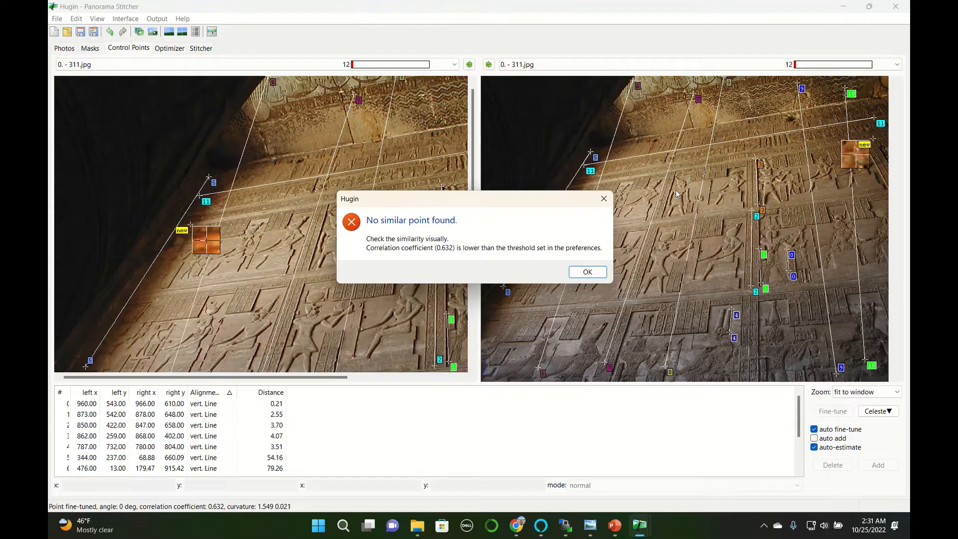
{"action": "left_click", "coordinate": [588, 269]}
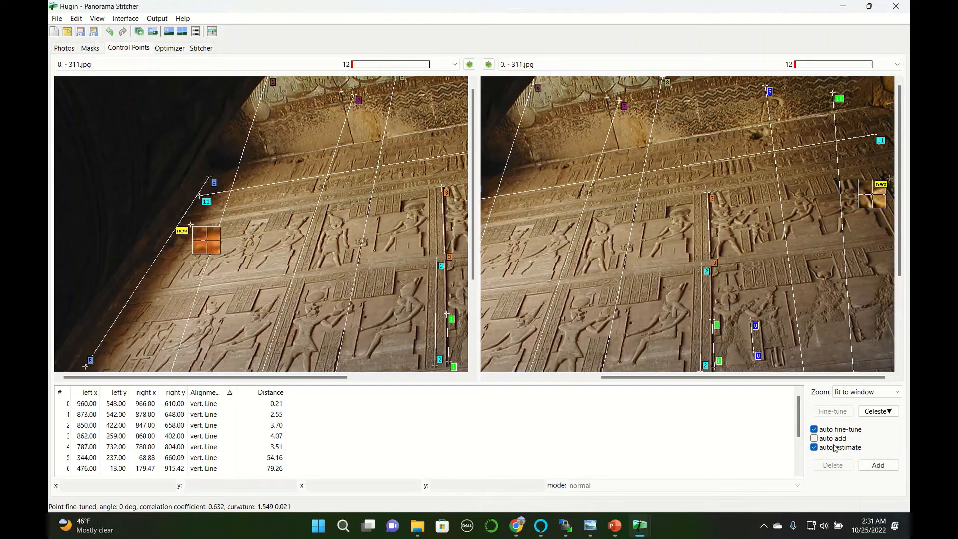
{"action": "left_click", "coordinate": [879, 466]}
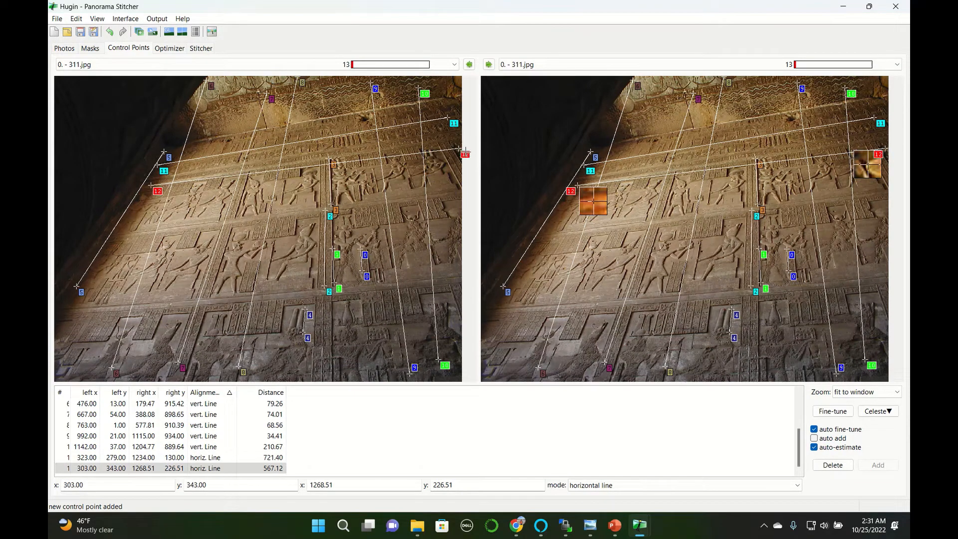
{"action": "left_click_drag", "start_coordinate": [459, 149], "coordinate": [145, 188]}
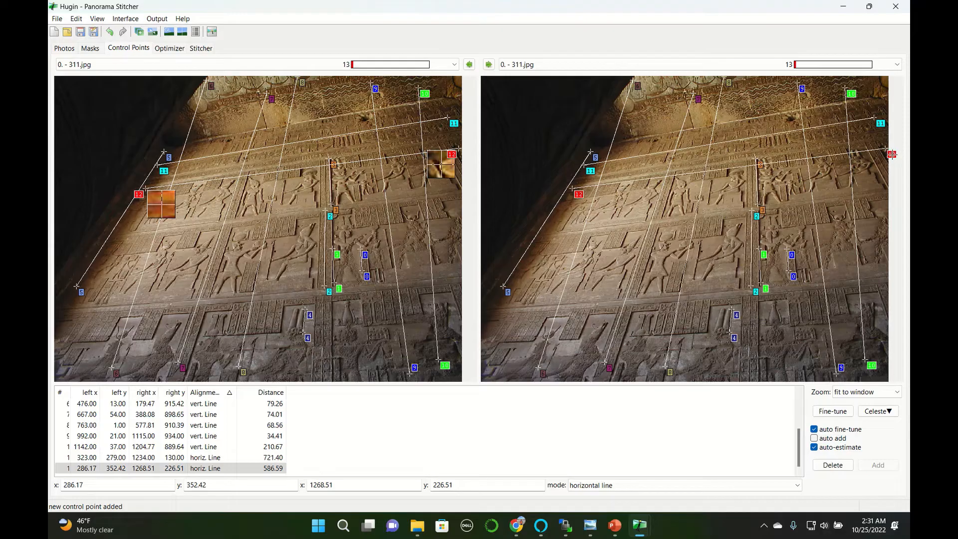
{"action": "left_click_drag", "start_coordinate": [886, 148], "coordinate": [888, 137]}
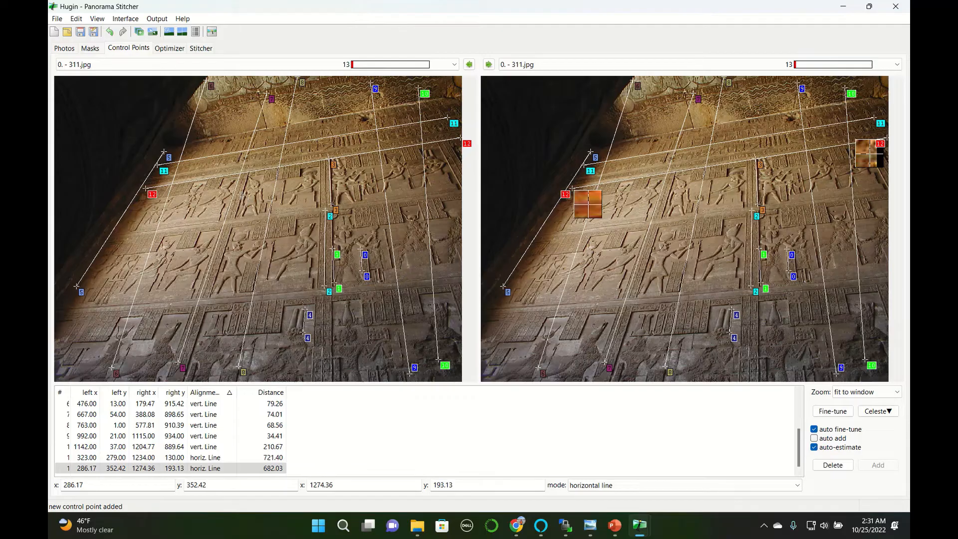
Step: Add a horizontal line control point across the upper relief row's middle panel, adjusting its ends to about (582, 369) and (844, 344)
{"action": "left_click", "coordinate": [254, 208]}
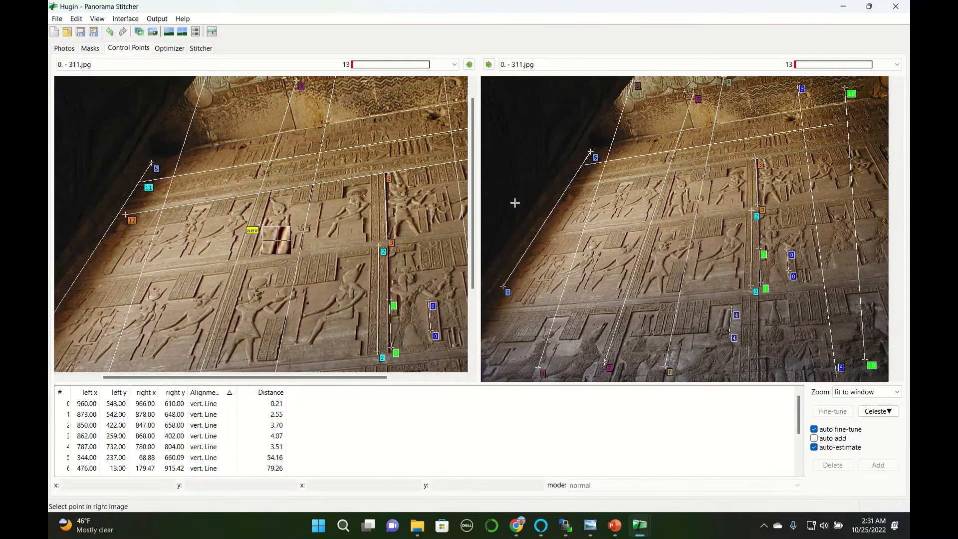
{"action": "left_click", "coordinate": [746, 180]}
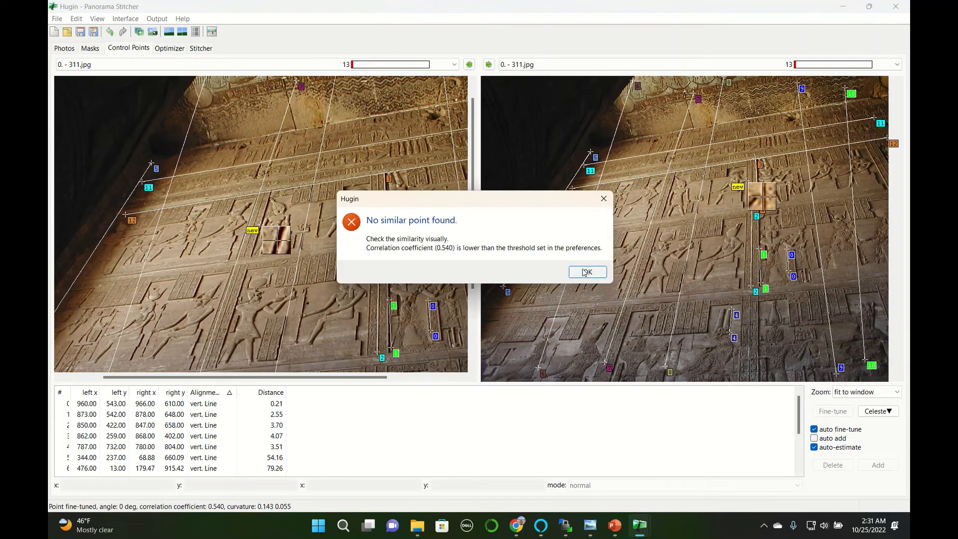
{"action": "left_click", "coordinate": [581, 272]}
{"action": "left_click", "coordinate": [879, 465]}
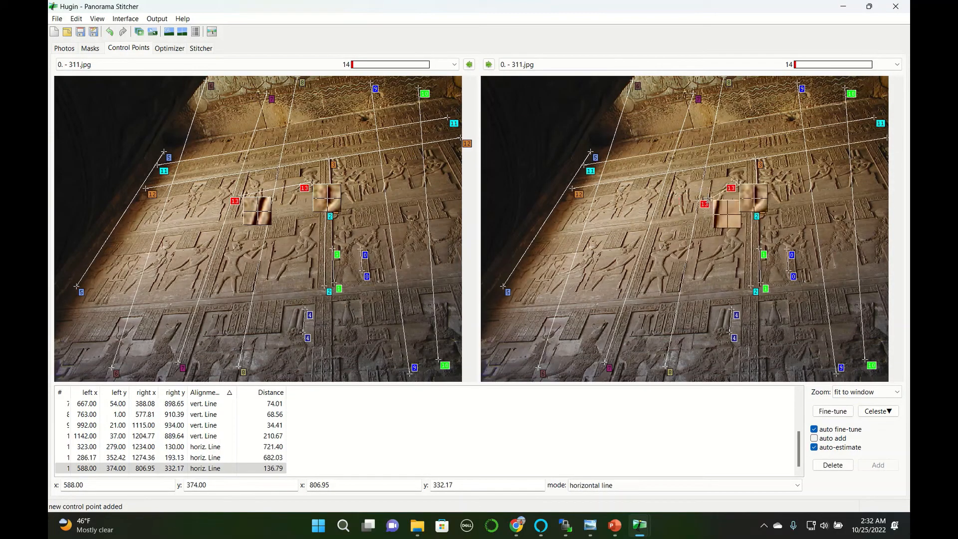
{"action": "left_click_drag", "start_coordinate": [675, 193], "coordinate": [666, 194]}
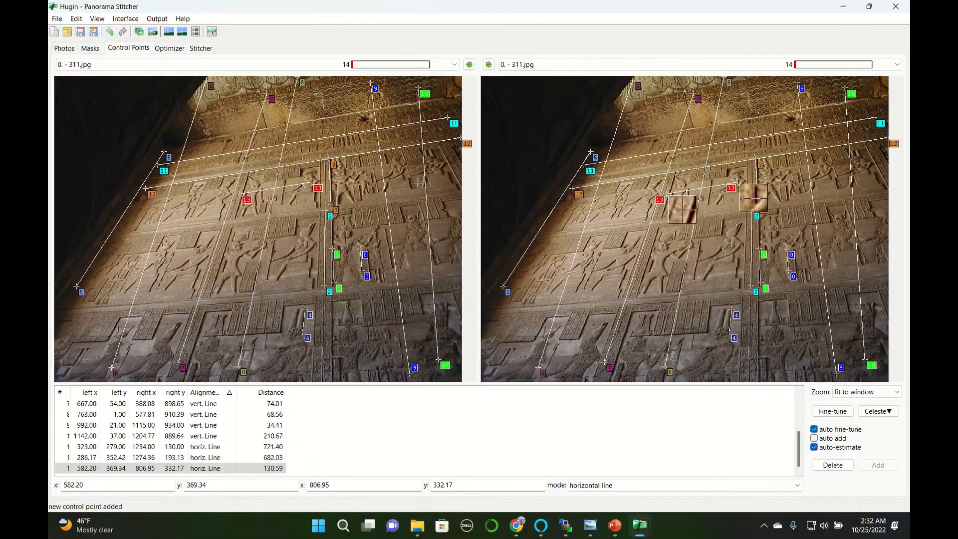
{"action": "mouse_move", "coordinate": [318, 189]}
{"action": "left_mouse_down"}
{"action": "mouse_move", "coordinate": [334, 191]}
{"action": "mouse_move", "coordinate": [323, 186]}
{"action": "left_mouse_up"}
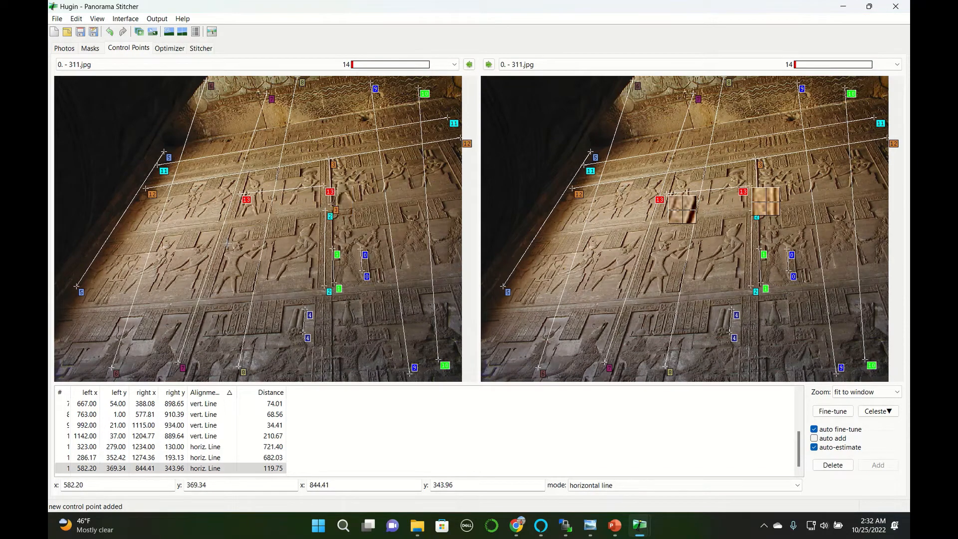
Step: Add a horizontal line control point along the band between the relief rows, from about (251, 489), adjusting its right end to (826, 417)
{"action": "left_click", "coordinate": [134, 232]}
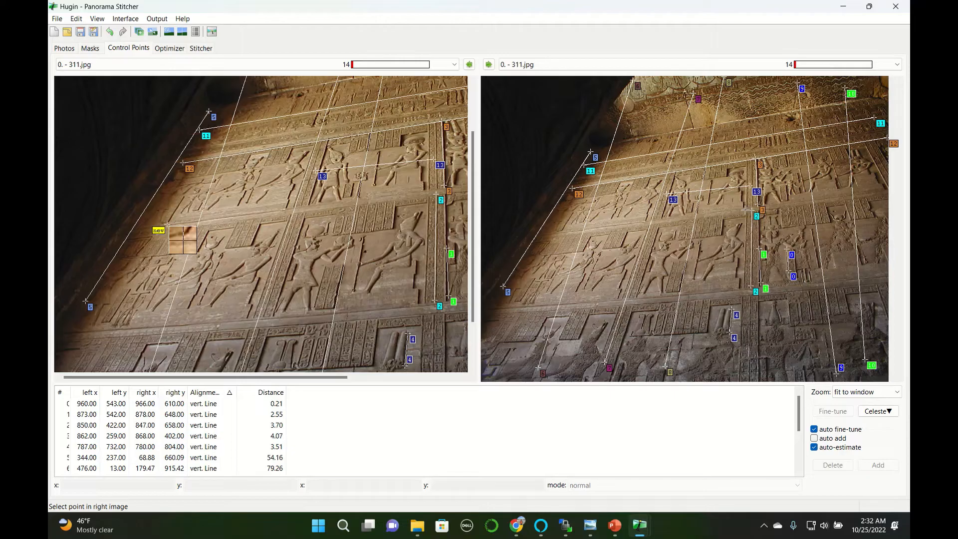
{"action": "left_click", "coordinate": [745, 209]}
{"action": "left_click", "coordinate": [576, 272]}
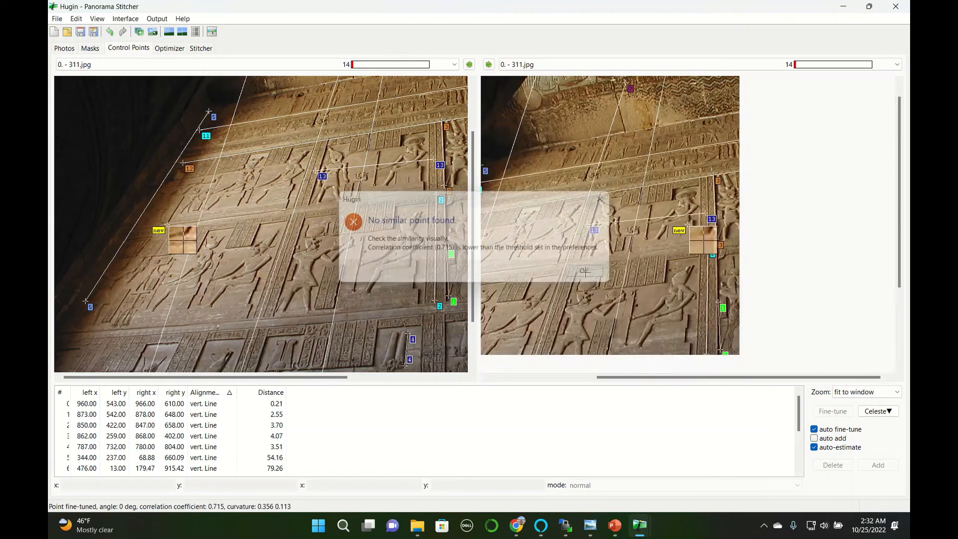
{"action": "left_click", "coordinate": [879, 466]}
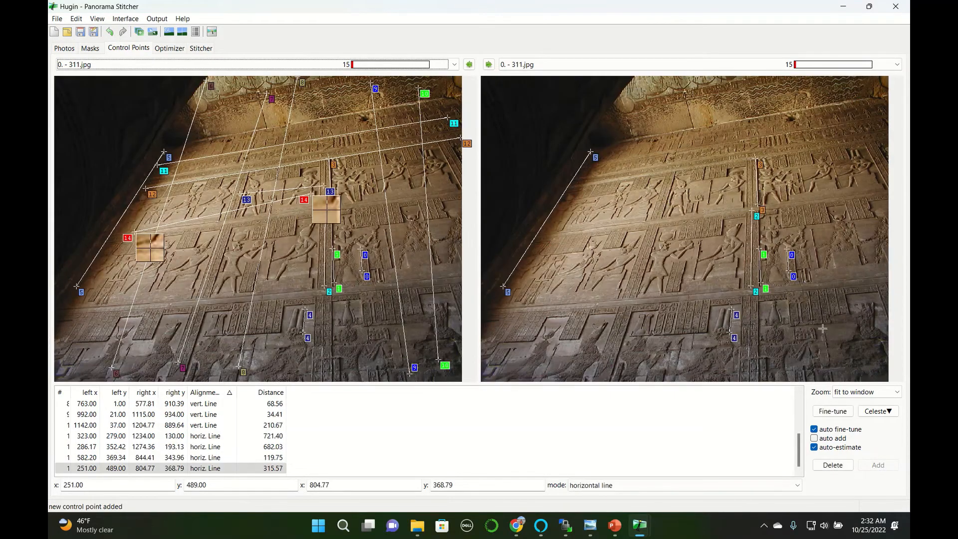
{"action": "left_click_drag", "start_coordinate": [319, 199], "coordinate": [318, 206]}
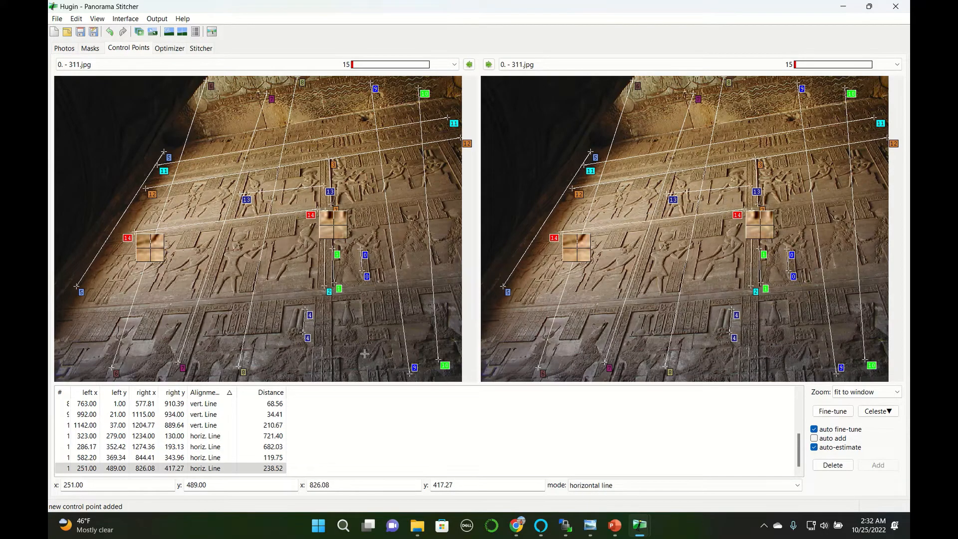
Step: Add a horizontal line control point along the band below the lower relief row, from about (179, 726), adjusting its right end to (818, 681)
{"action": "left_click", "coordinate": [111, 307]}
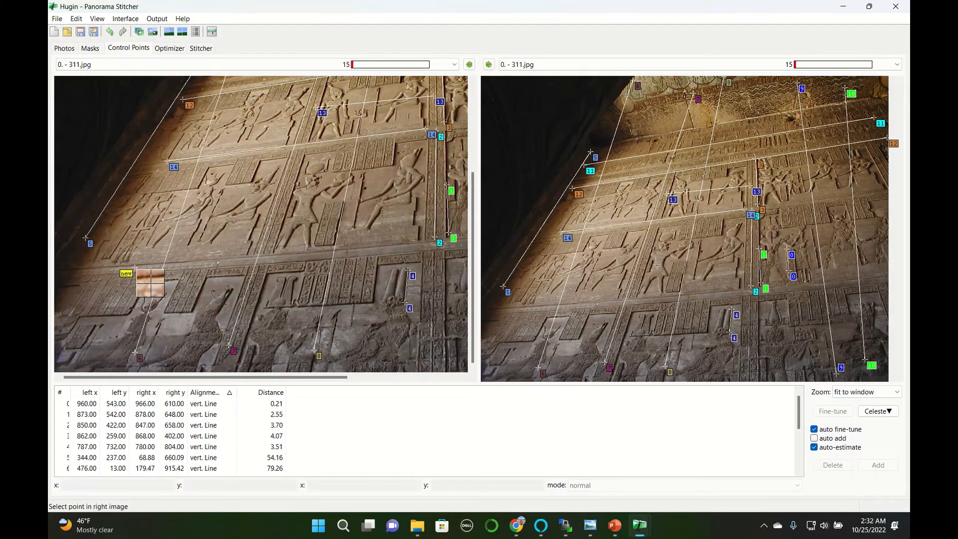
{"action": "left_click", "coordinate": [739, 291]}
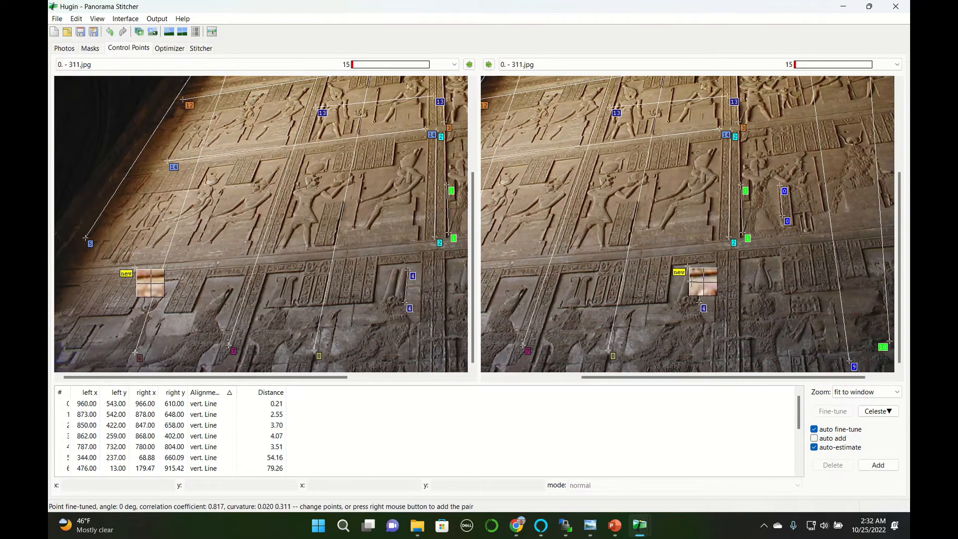
{"action": "left_click", "coordinate": [877, 465]}
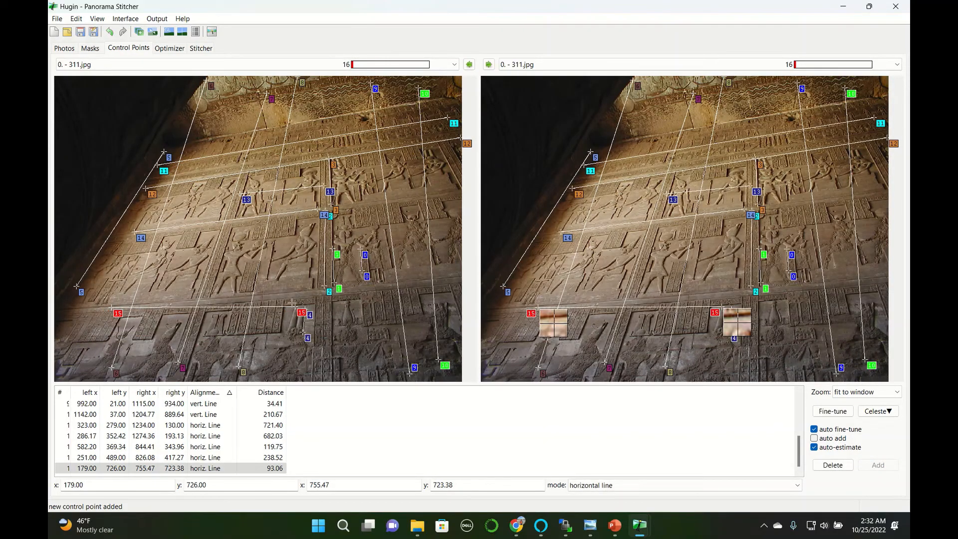
{"action": "left_click_drag", "start_coordinate": [303, 313], "coordinate": [316, 296]}
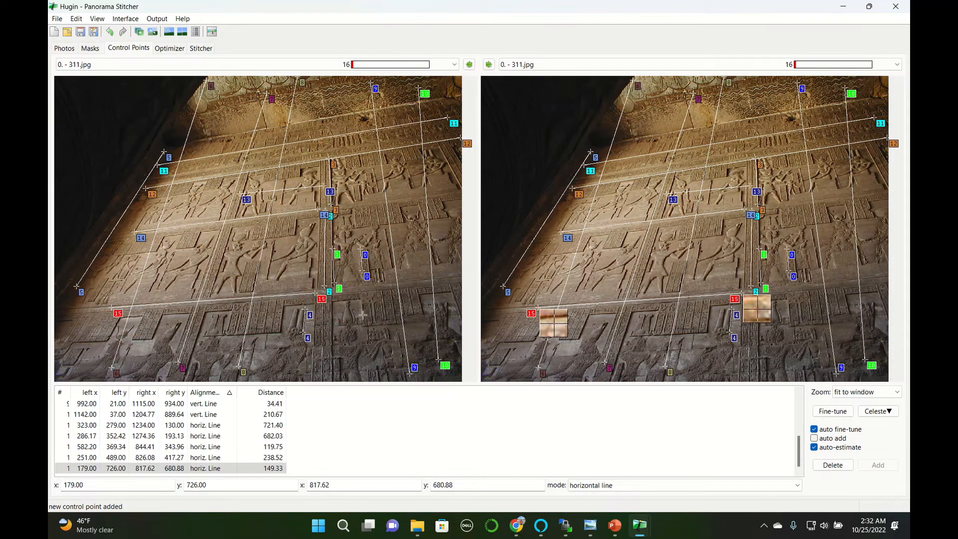
Step: Optimize the yaw, pitch and roll of 311.jpg from the control points and apply the changes
{"action": "left_click", "coordinate": [170, 48]}
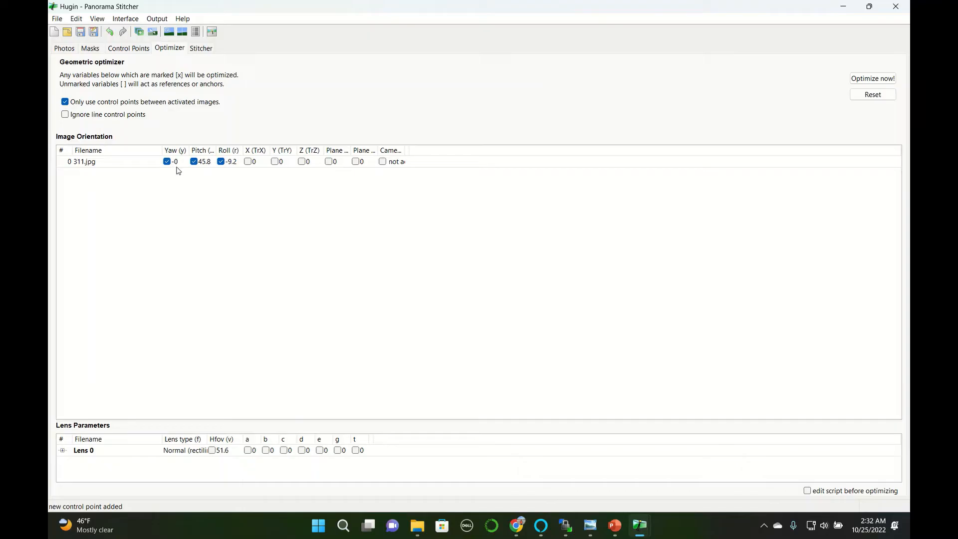
{"action": "left_click", "coordinate": [873, 78]}
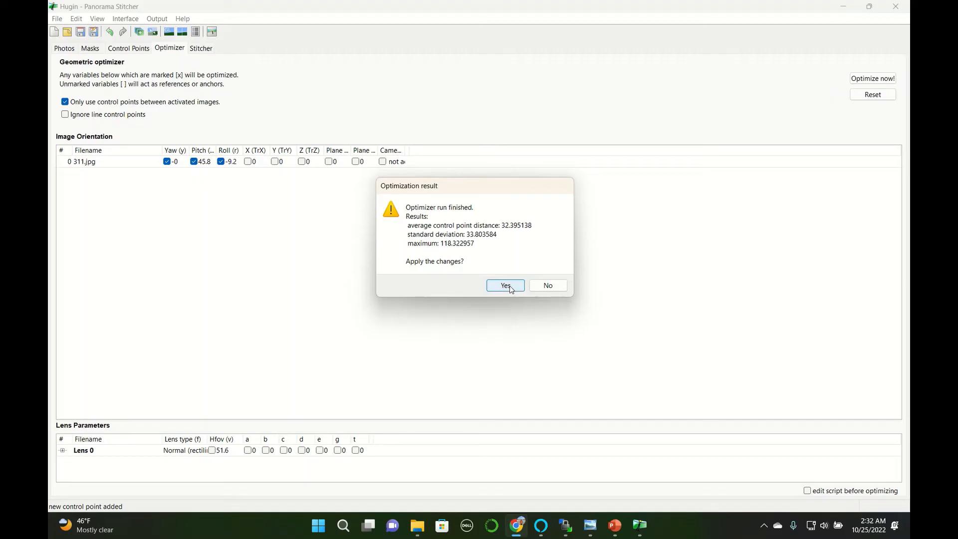
{"action": "left_click", "coordinate": [506, 285]}
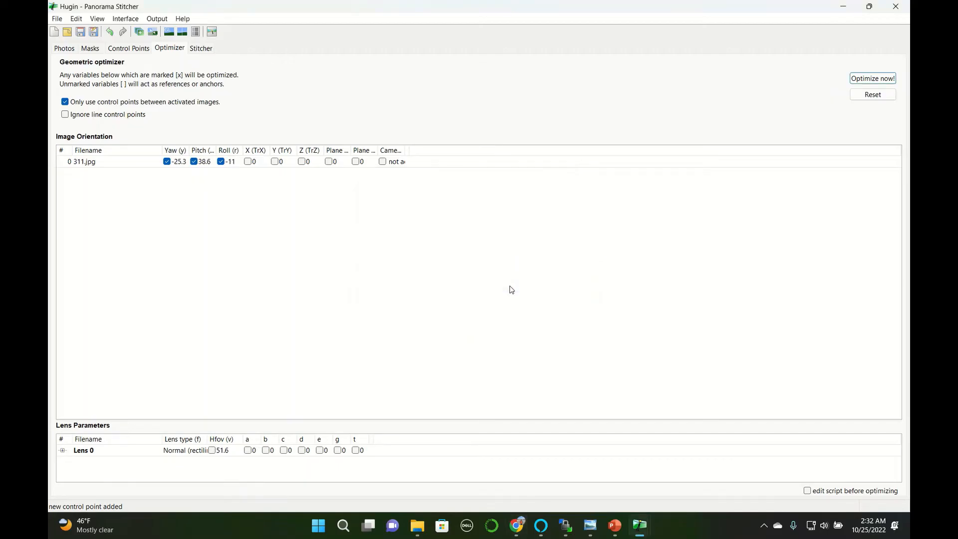
Step: Recalculate the rectilinear output's field of view and optimal canvas size, and fit the crop to the image
{"action": "left_click", "coordinate": [199, 48]}
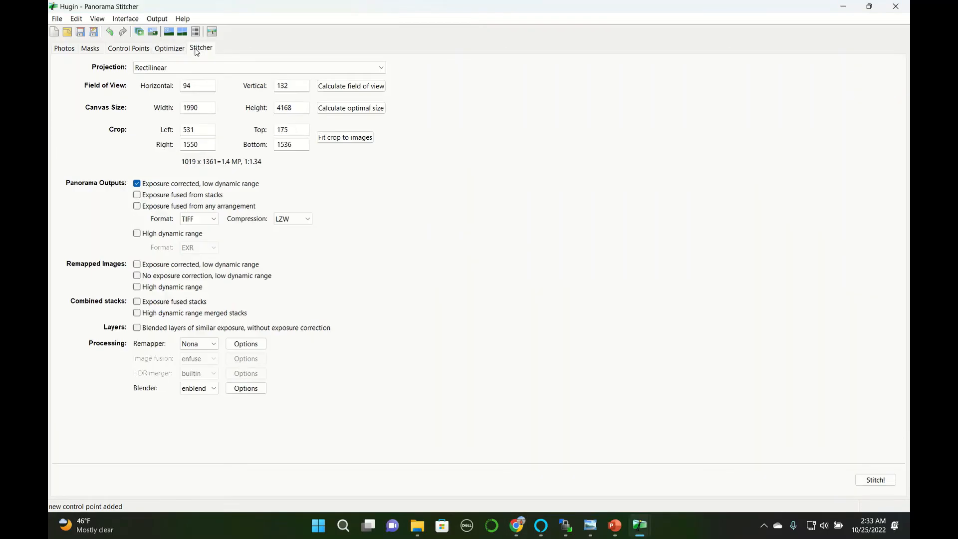
{"action": "left_click", "coordinate": [348, 88]}
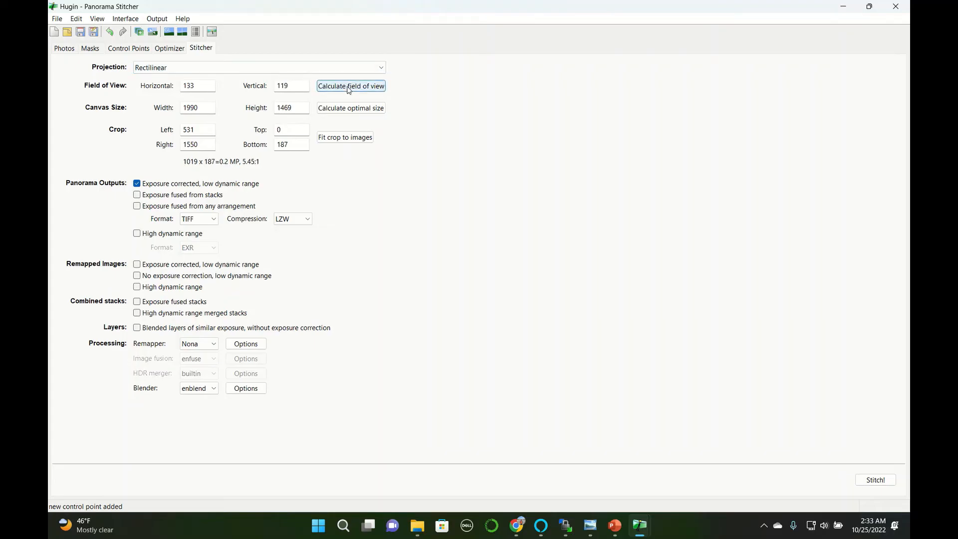
{"action": "left_click", "coordinate": [359, 110]}
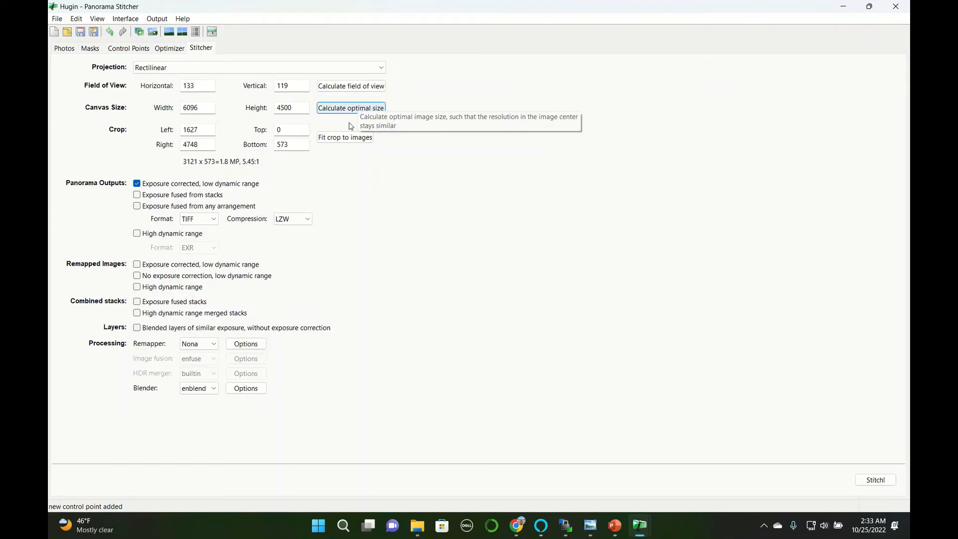
{"action": "left_click", "coordinate": [346, 139]}
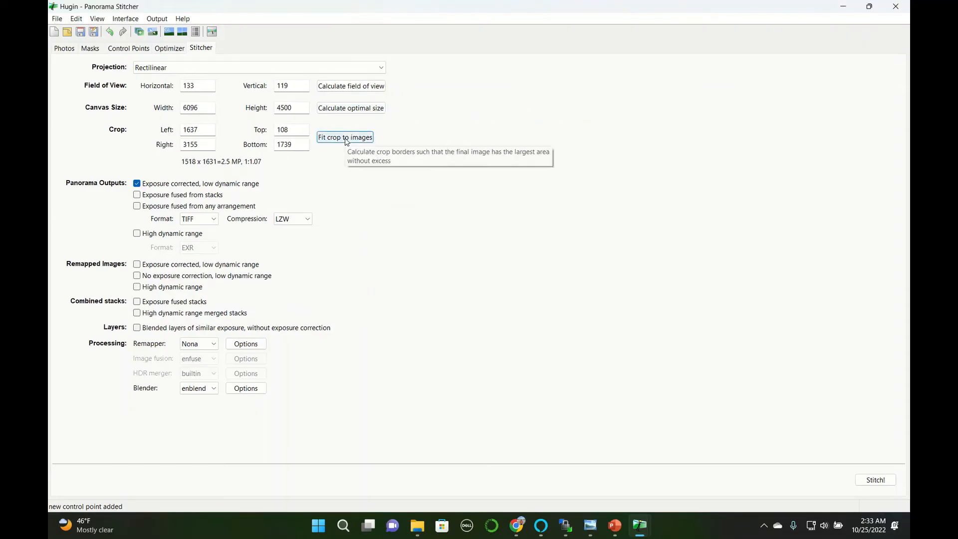
Step: Stitch the panorama as TIFF, saving the project 311 - 311.pto and its output in a new folder inside Downloads
{"action": "left_click", "coordinate": [877, 480]}
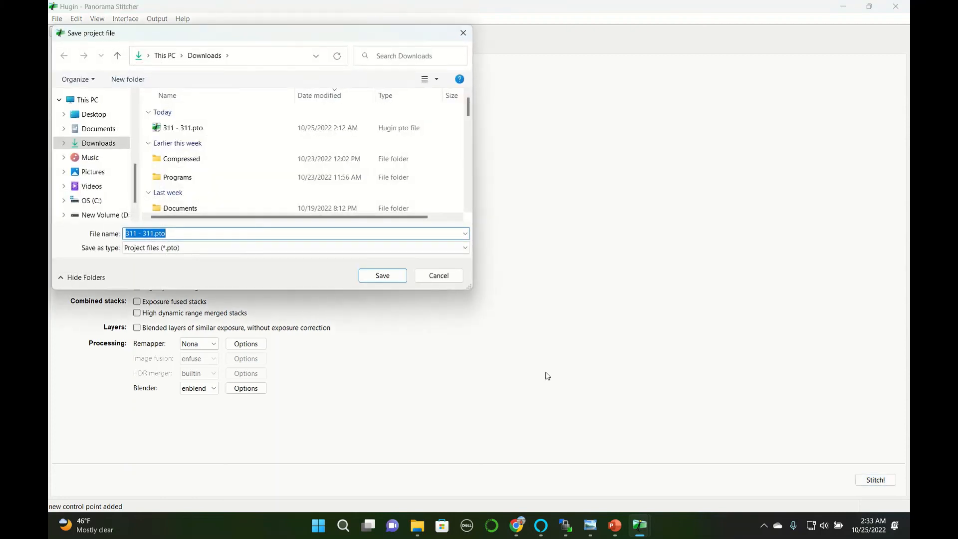
{"action": "left_click", "coordinate": [128, 80]}
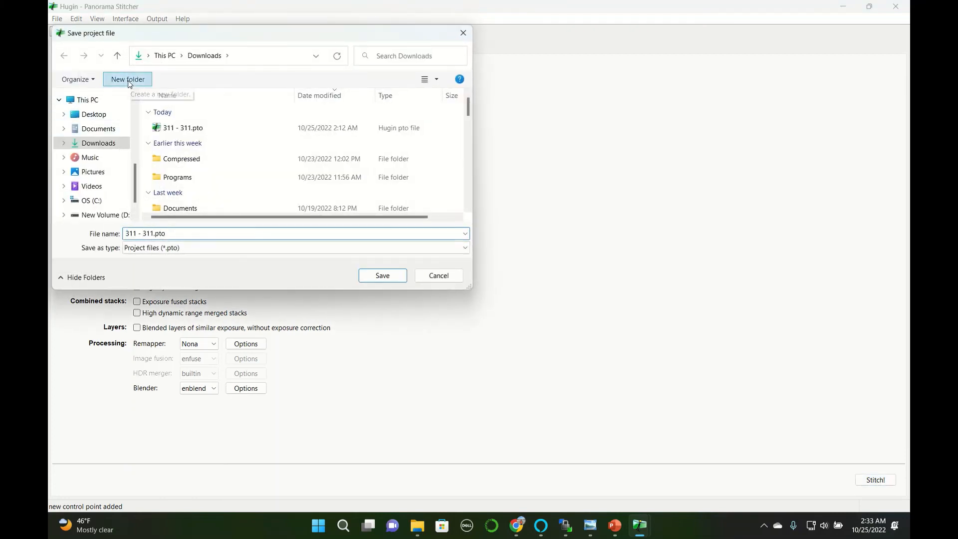
{"action": "left_click", "coordinate": [234, 145]}
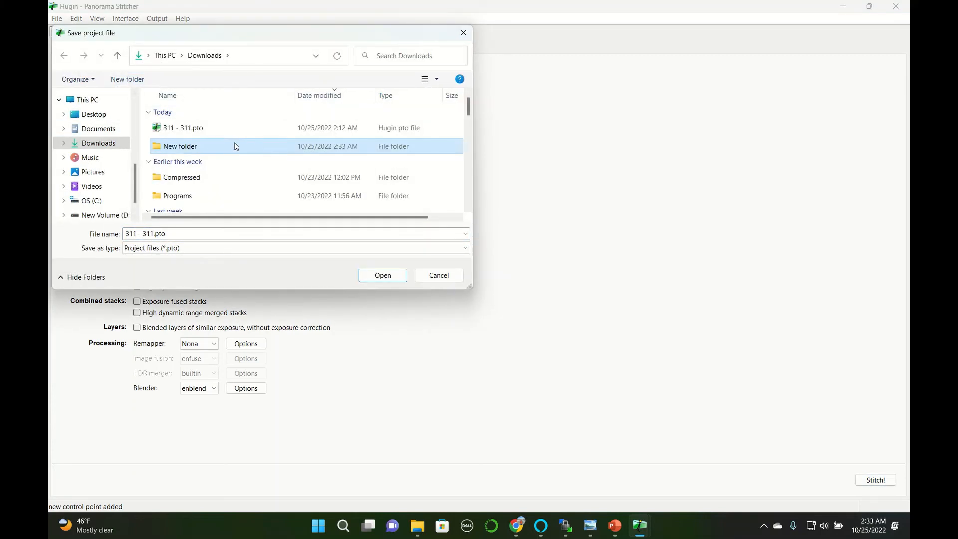
{"action": "double_click", "coordinate": [220, 148]}
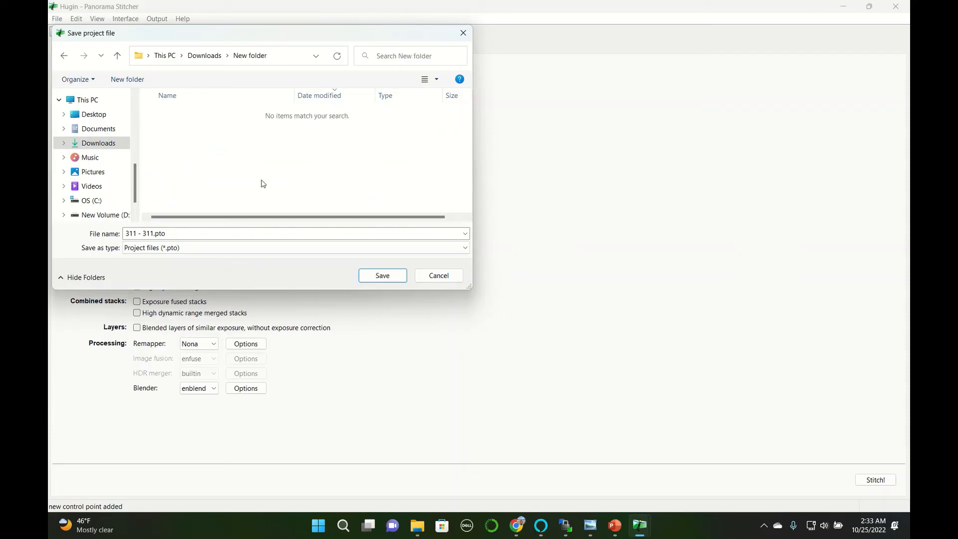
{"action": "left_click", "coordinate": [382, 275]}
{"action": "left_click", "coordinate": [388, 276]}
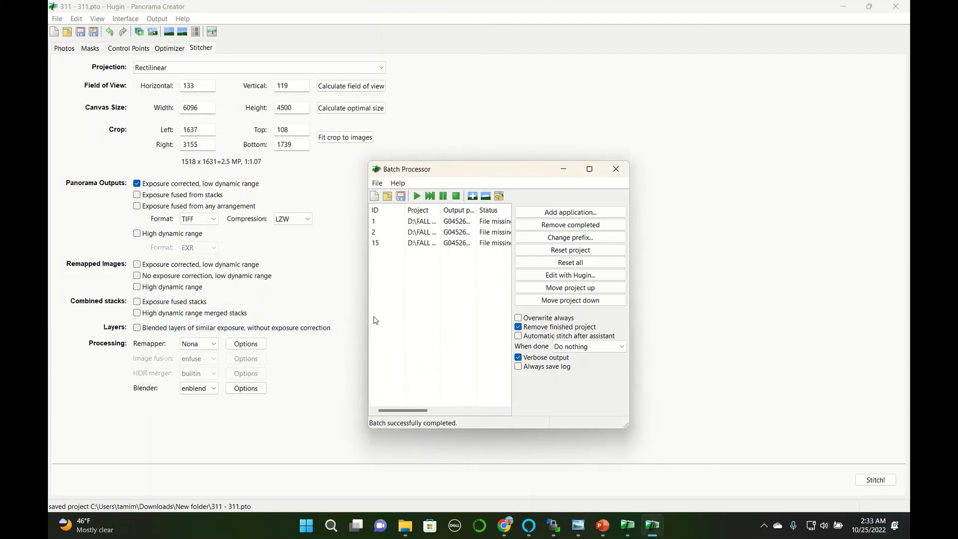
Step: Switch to File Explorer and view the original 311.jpg and the stitched 311 - 311.tif to compare their perspective
{"action": "left_click", "coordinate": [405, 526]}
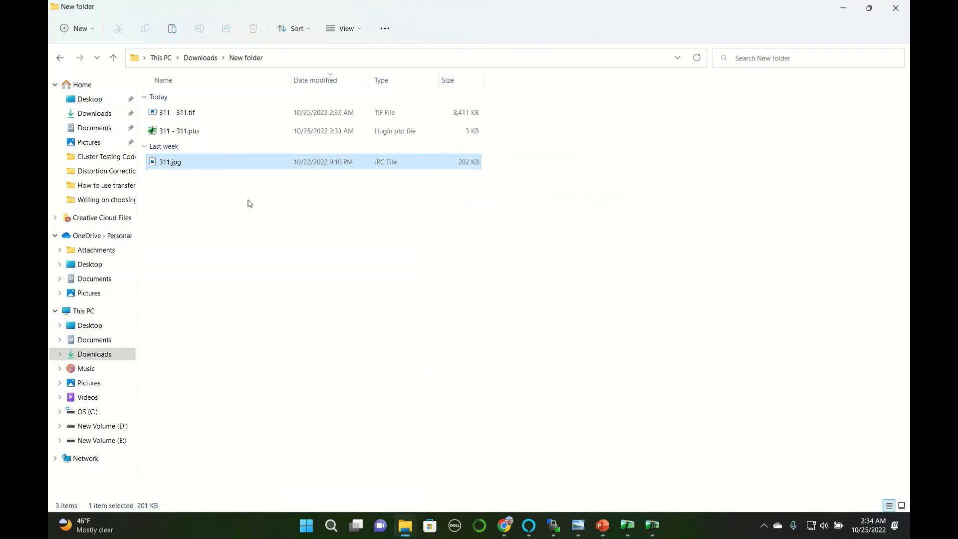
{"action": "double_click", "coordinate": [210, 169]}
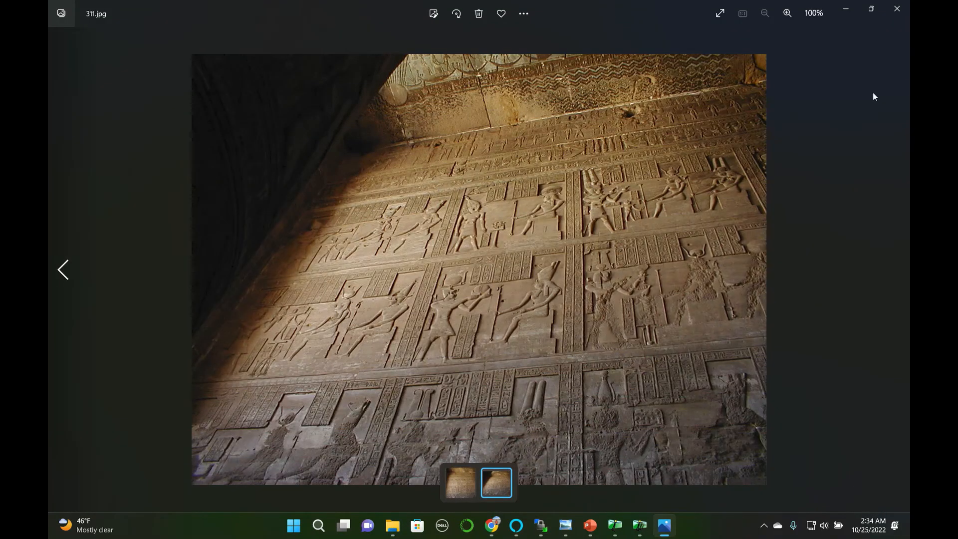
{"action": "left_click", "coordinate": [866, 8]}
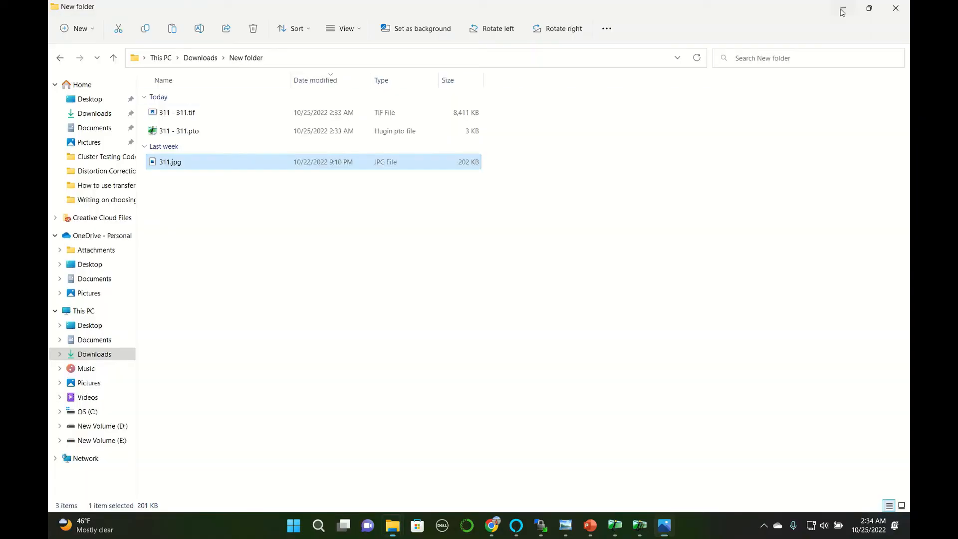
{"action": "double_click", "coordinate": [209, 107]}
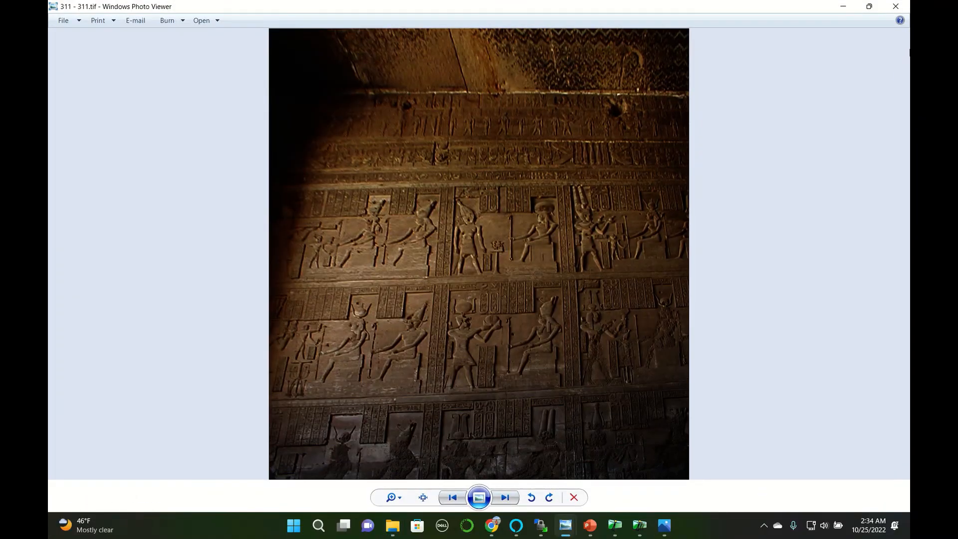